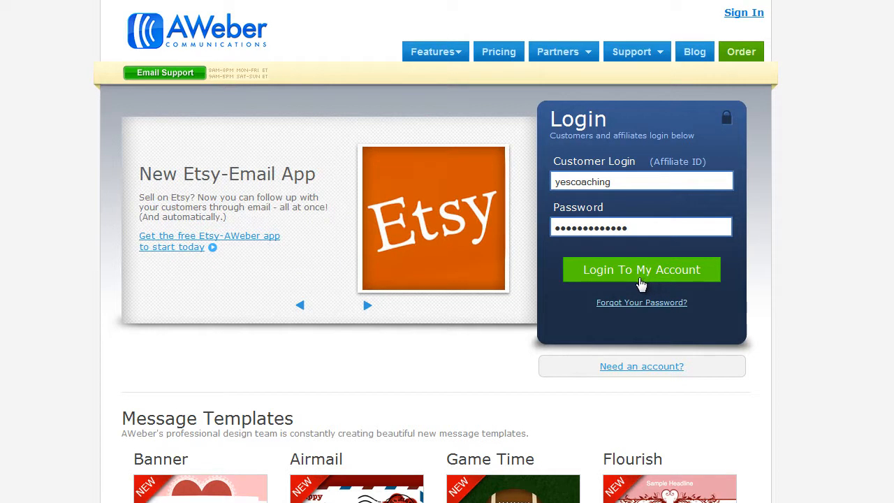
Step: Log in to the account and start creating a new list
{"action": "left_click", "coordinate": [641, 270]}
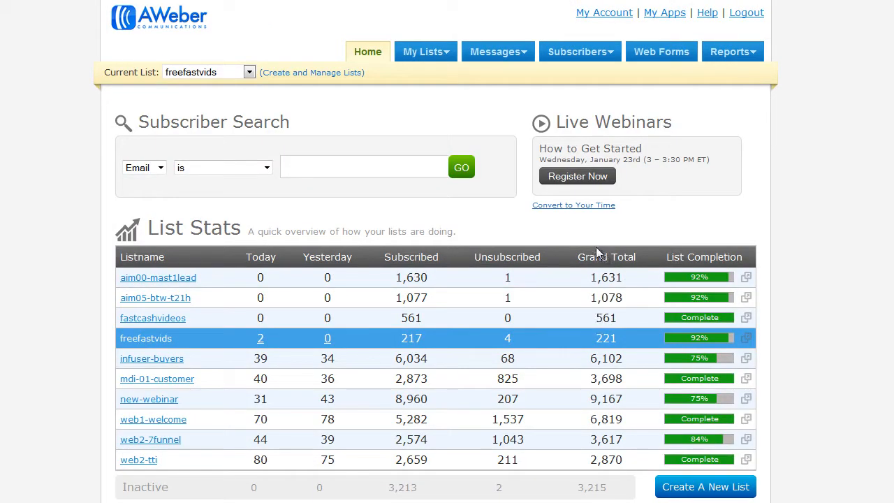
{"action": "left_click", "coordinate": [297, 73]}
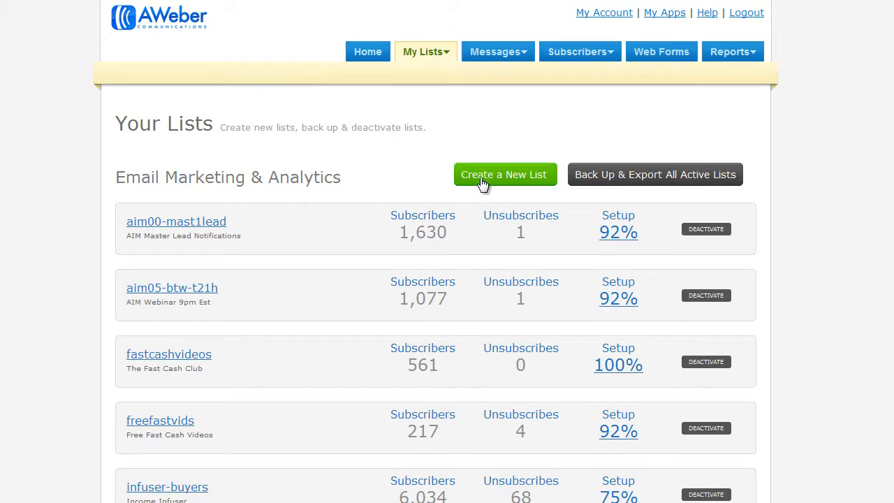
{"action": "left_click", "coordinate": [523, 182]}
Step: Name the new list myimss and give it the description IMSS Free Videos
{"action": "type", "text": "myl"}
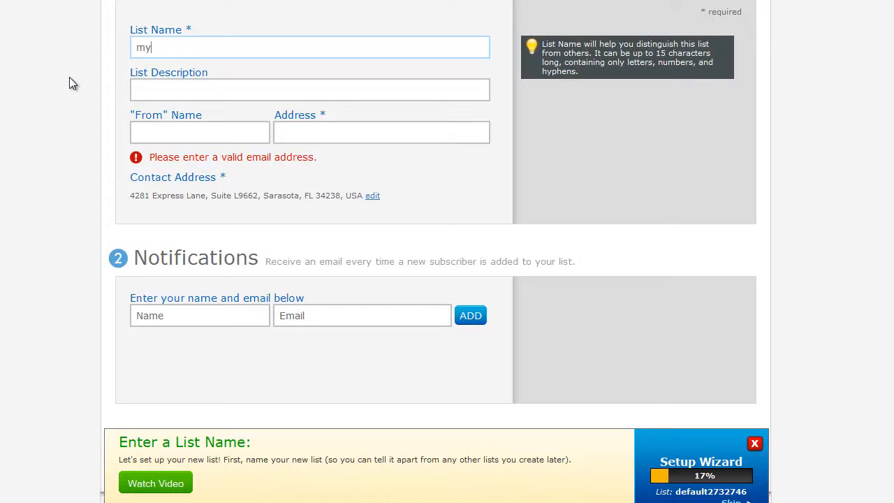
{"action": "type", "text": "mss"}
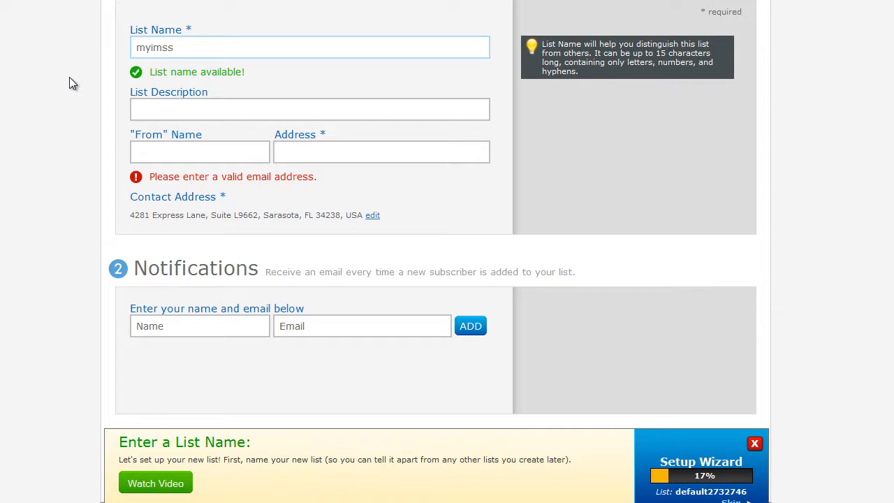
{"action": "key", "text": "Tab"}
{"action": "type", "text": "M"}
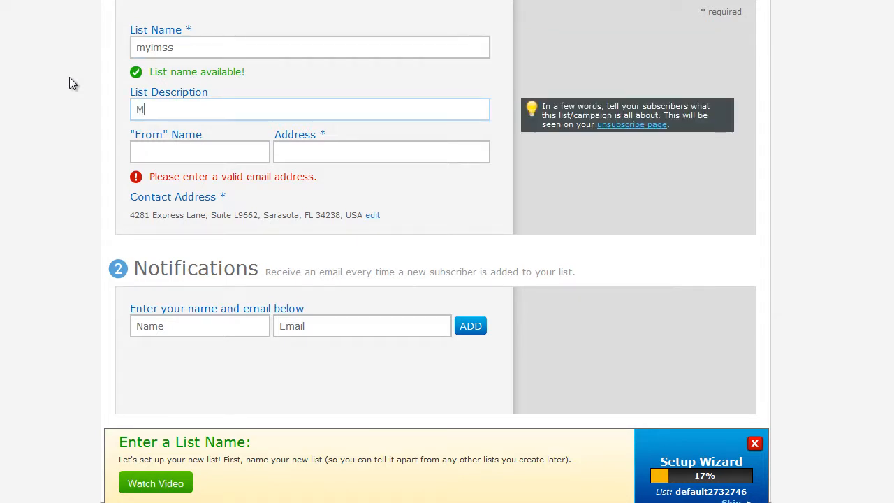
{"action": "key", "text": "BackSpace"}
{"action": "type", "text": "Int"}
{"action": "key", "text": "BackSpace"}
{"action": "key", "text": "BackSpace"}
{"action": "key", "text": "BackSpace"}
{"action": "type", "text": "IMSS Free Videos"}
Step: Set the sender name to Support and paste the sender e-mail address
{"action": "key", "text": "Tab"}
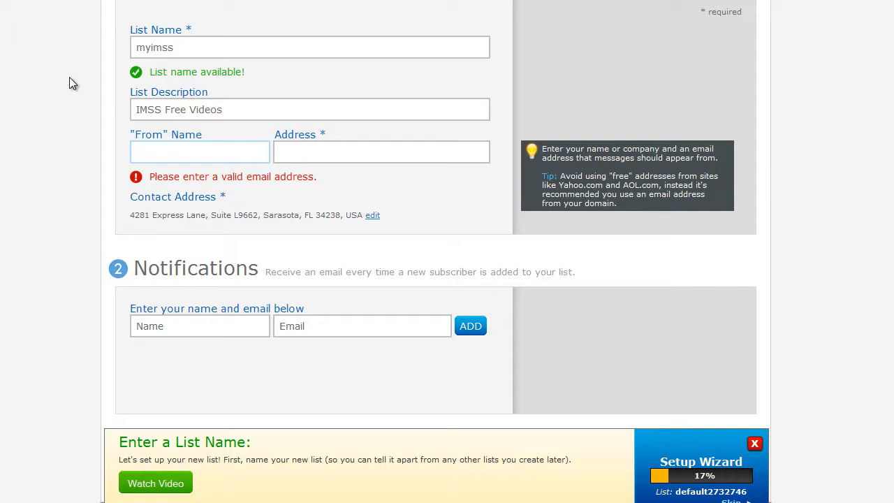
{"action": "type", "text": "Support"}
{"action": "key", "text": "Tab"}
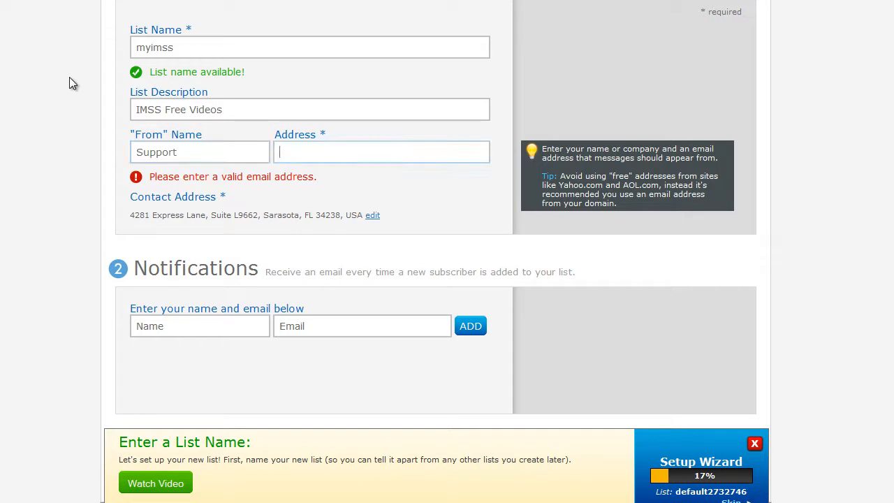
{"action": "key", "text": "ctrl+v"}
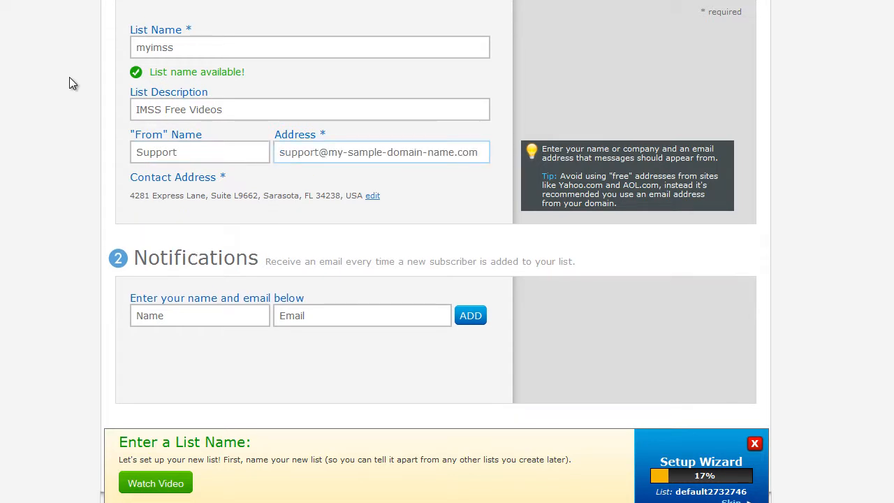
{"action": "key", "text": "Tab"}
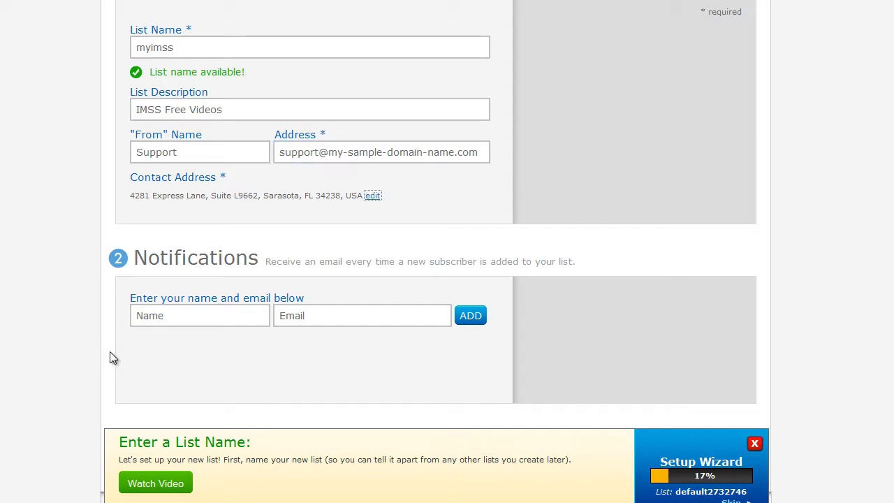
Step: Add a notification recipient using the contact's first name and pasted e-mail address
{"action": "mouse_move", "coordinate": [363, 380]}
{"action": "left_click", "coordinate": [161, 320]}
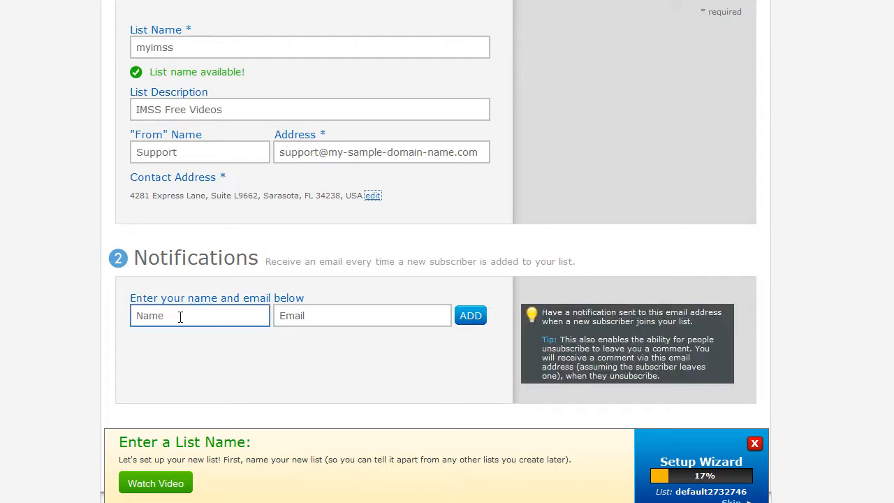
{"action": "left_click", "coordinate": [180, 317]}
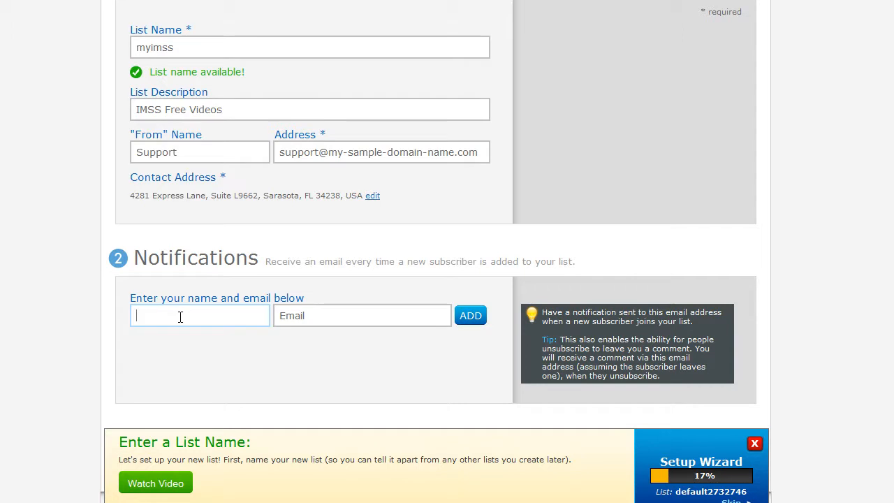
{"action": "type", "text": "Jon"}
{"action": "key", "text": "Tab"}
{"action": "key", "text": "ctrl+v"}
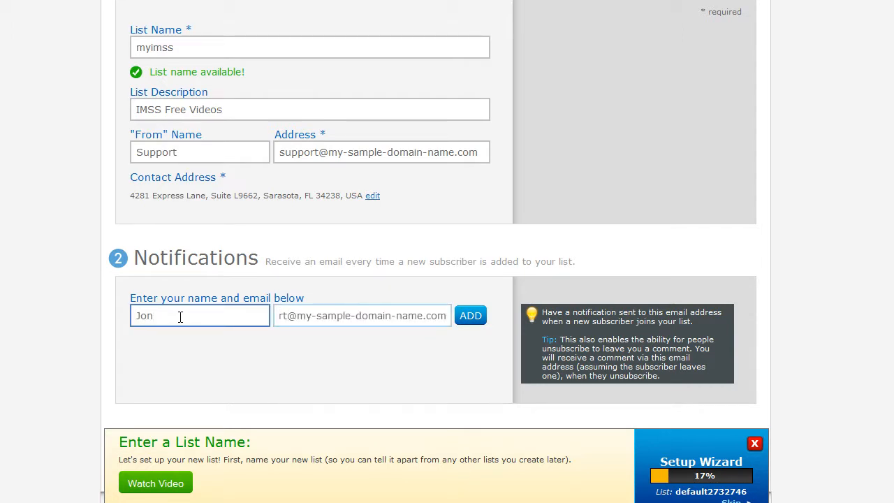
{"action": "left_click", "coordinate": [470, 317]}
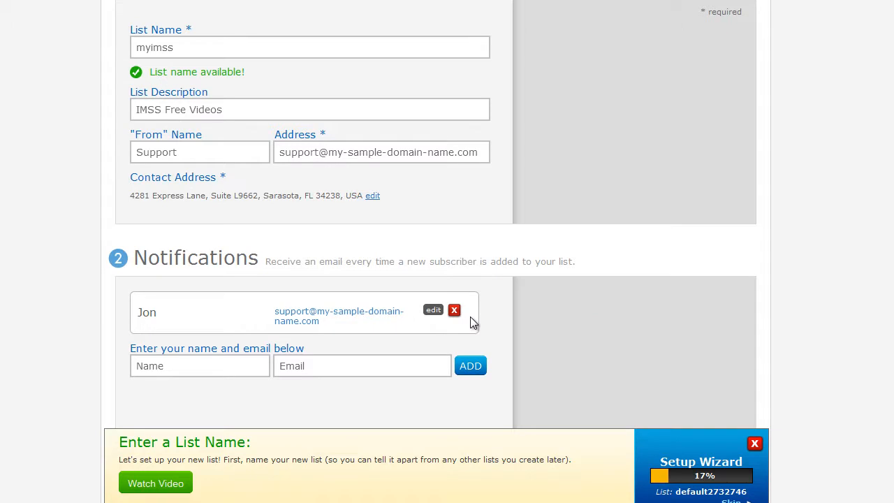
Step: Save the list's basic information and notification settings
{"action": "scroll", "coordinate": [471, 321], "scroll_direction": "up", "scroll_amount": 1}
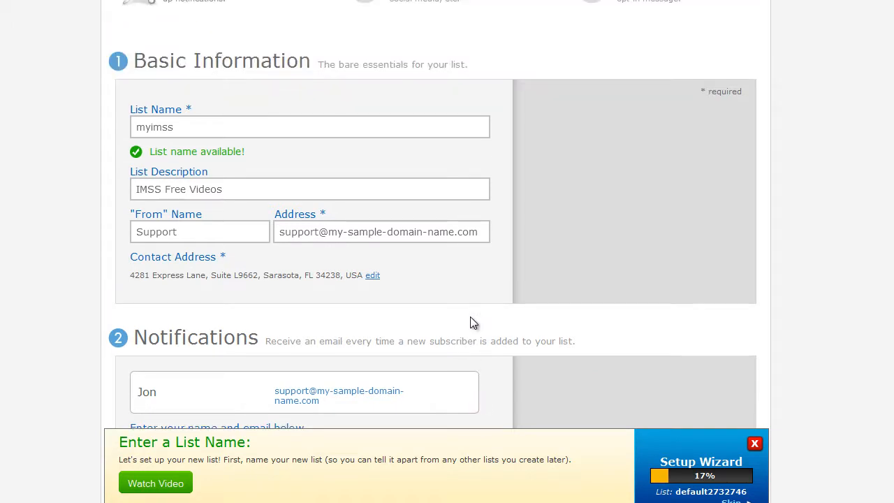
{"action": "scroll", "coordinate": [193, 403], "scroll_direction": "down", "scroll_amount": 3}
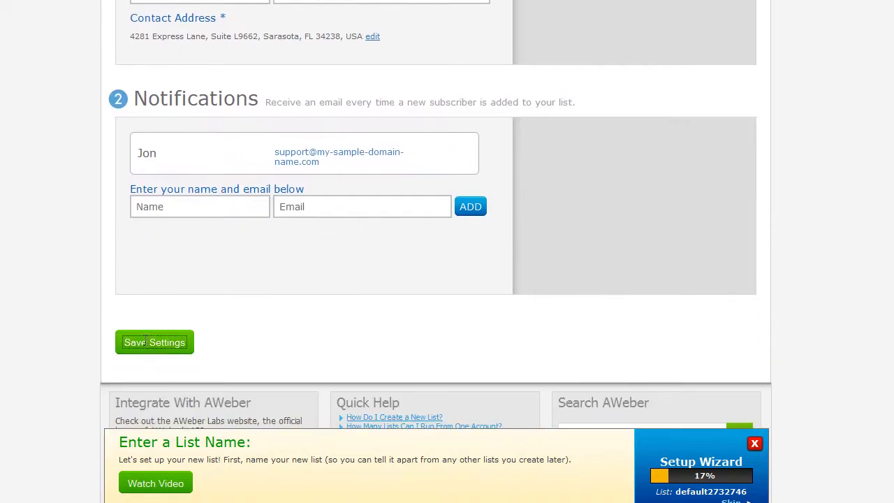
{"action": "left_click", "coordinate": [145, 342]}
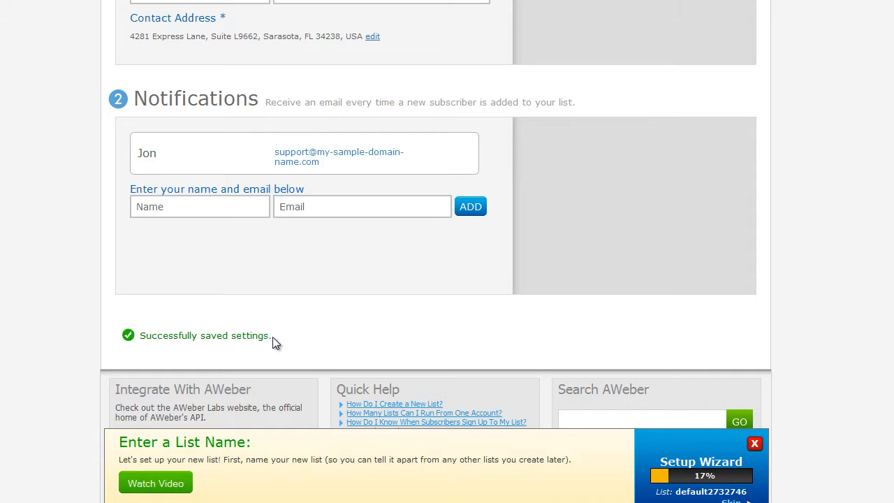
Step: Open the Personalize Your List step of the list setup
{"action": "scroll", "coordinate": [273, 336], "scroll_direction": "up", "scroll_amount": 3}
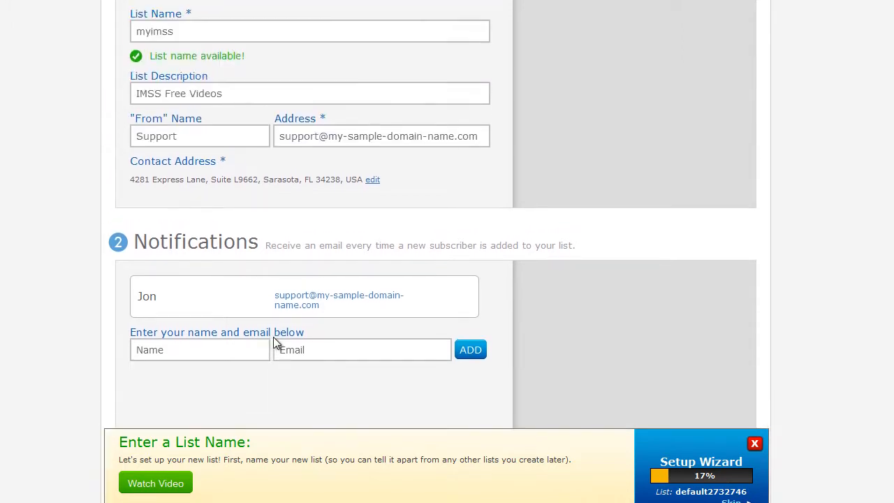
{"action": "scroll", "coordinate": [273, 337], "scroll_direction": "up", "scroll_amount": 7}
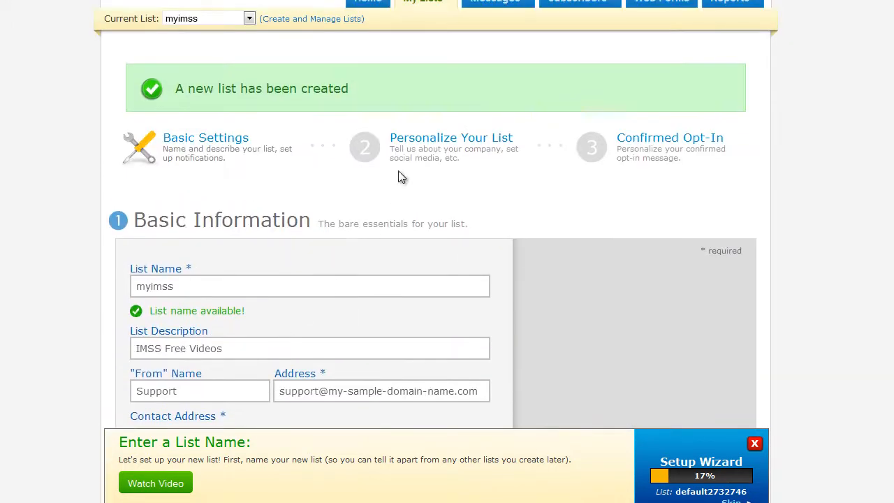
{"action": "left_click", "coordinate": [444, 140]}
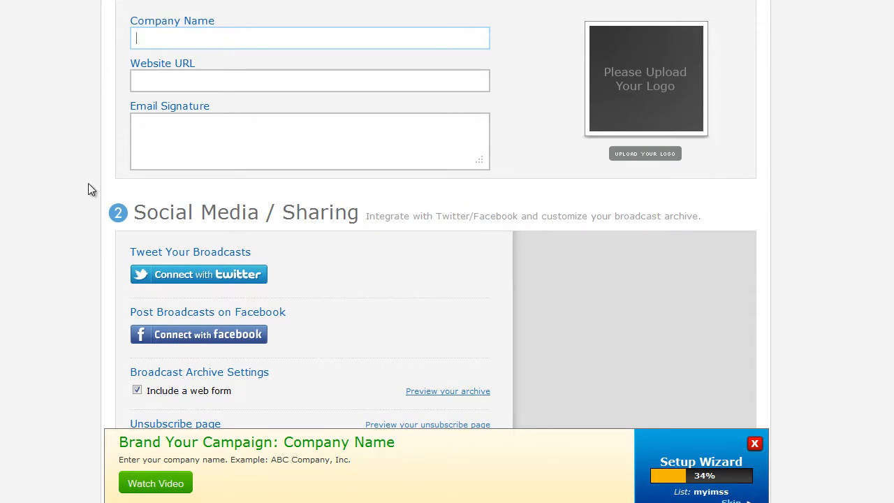
{"action": "type", "text": "My IMSS System"}
{"action": "key", "text": "Tab"}
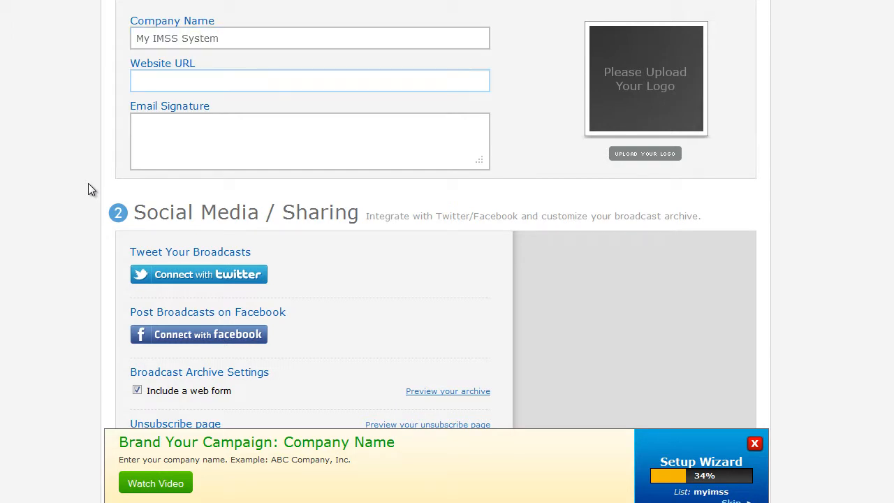
{"action": "type", "text": "http://my-sample-d"}
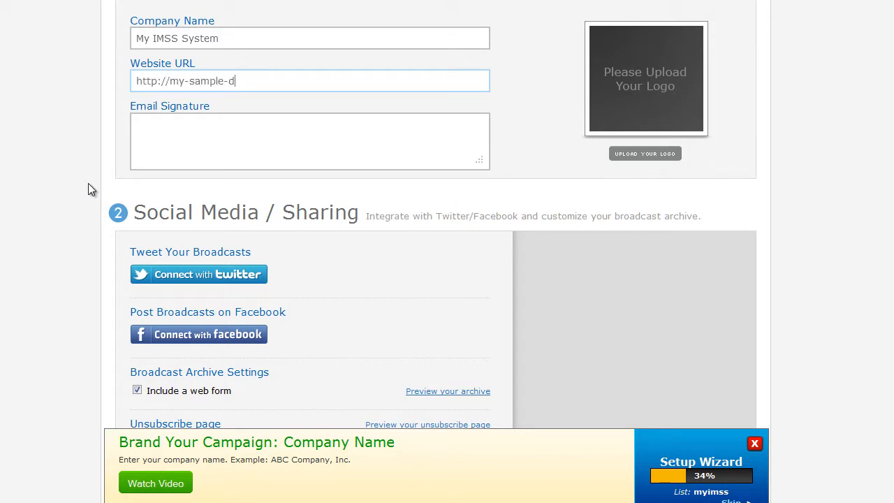
{"action": "type", "text": "omain-name.com"}
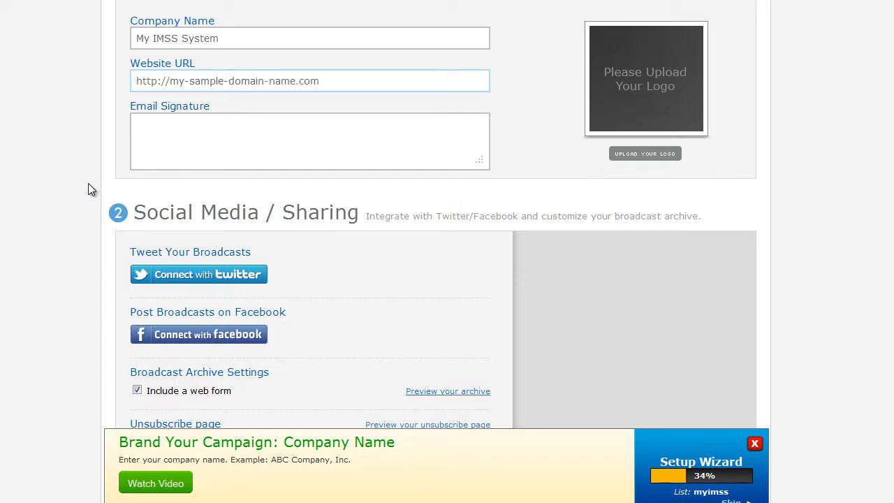
Step: Copy the name imss_fullname from the Aweber Snippets notes file into a new global text snippet's name
{"action": "scroll", "coordinate": [89, 183], "scroll_direction": "down", "scroll_amount": 3}
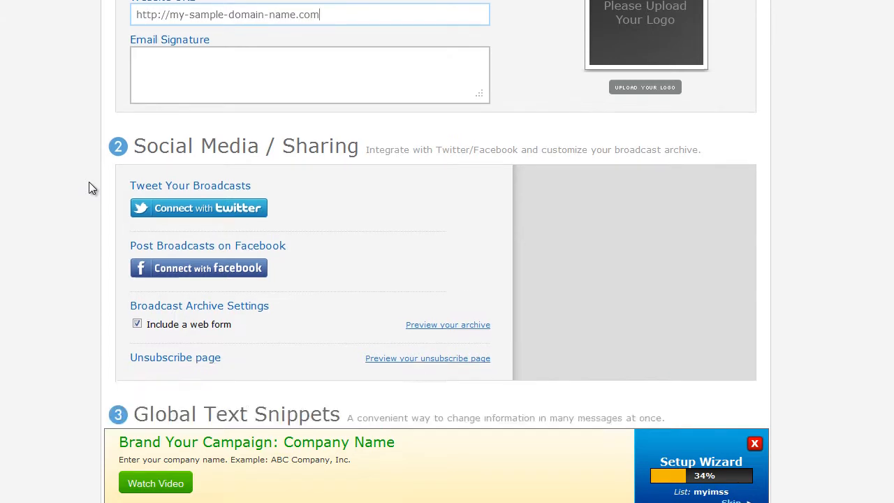
{"action": "scroll", "coordinate": [93, 185], "scroll_direction": "down", "scroll_amount": 3}
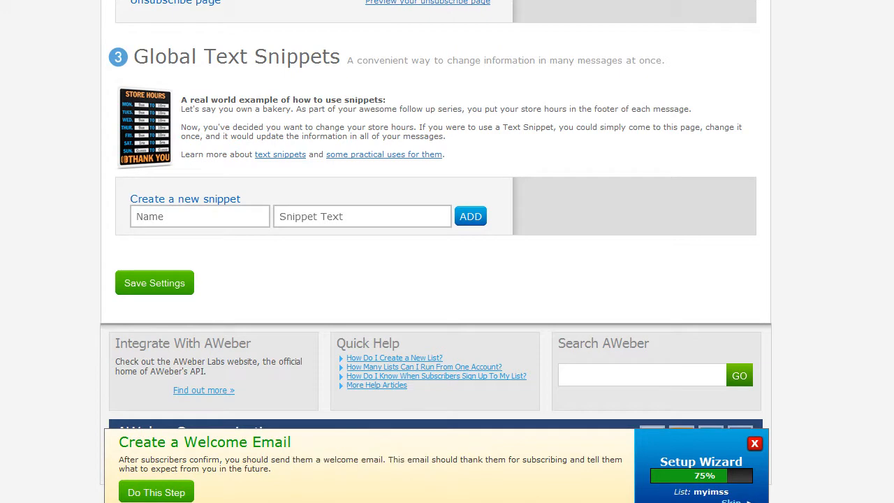
{"action": "left_click", "coordinate": [358, 502]}
{"action": "left_click", "coordinate": [285, 160]}
{"action": "left_click", "coordinate": [190, 99]}
{"action": "left_click_drag", "start_coordinate": [190, 98], "coordinate": [262, 100]}
{"action": "key", "text": "ctrl+c"}
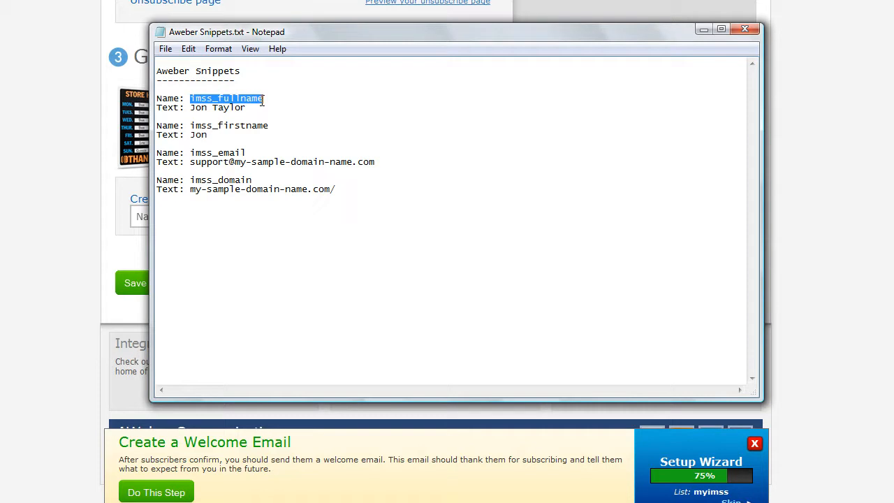
{"action": "left_click", "coordinate": [358, 502]}
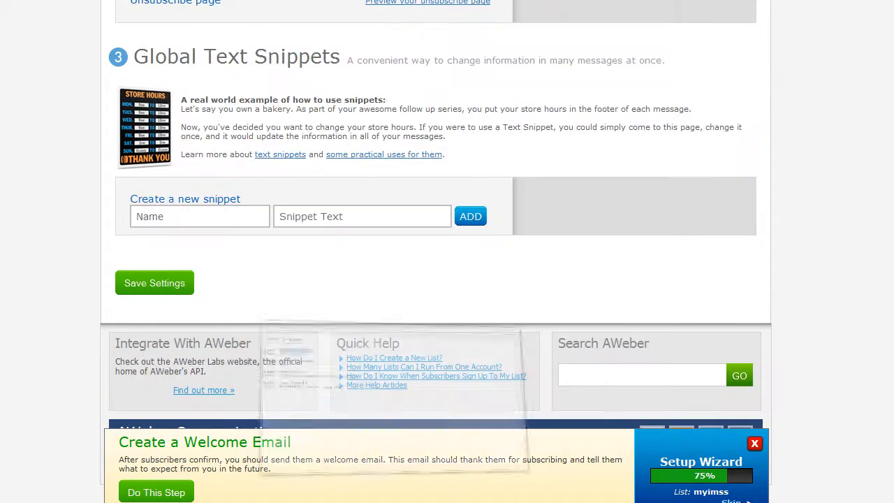
{"action": "left_click", "coordinate": [153, 216]}
{"action": "key", "text": "ctrl+v"}
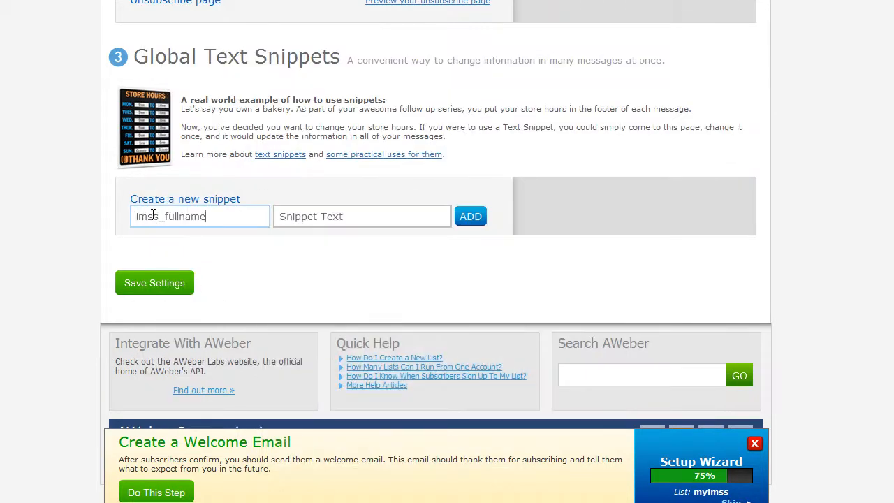
Step: Copy the contact's full name from the notes file as the snippet text and add the imss_fullname snippet
{"action": "left_click", "coordinate": [356, 497]}
{"action": "left_click", "coordinate": [190, 108]}
{"action": "left_click_drag", "start_coordinate": [190, 107], "coordinate": [245, 105]}
{"action": "key", "text": "ctrl+c"}
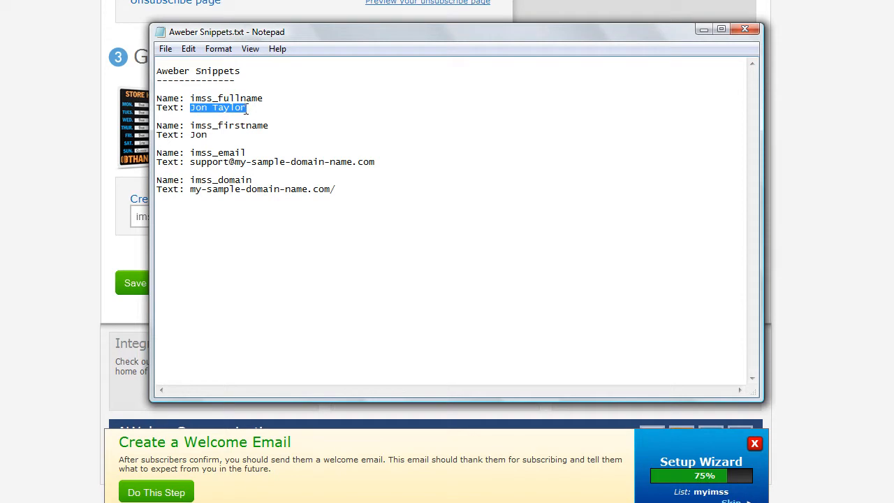
{"action": "left_click", "coordinate": [356, 497]}
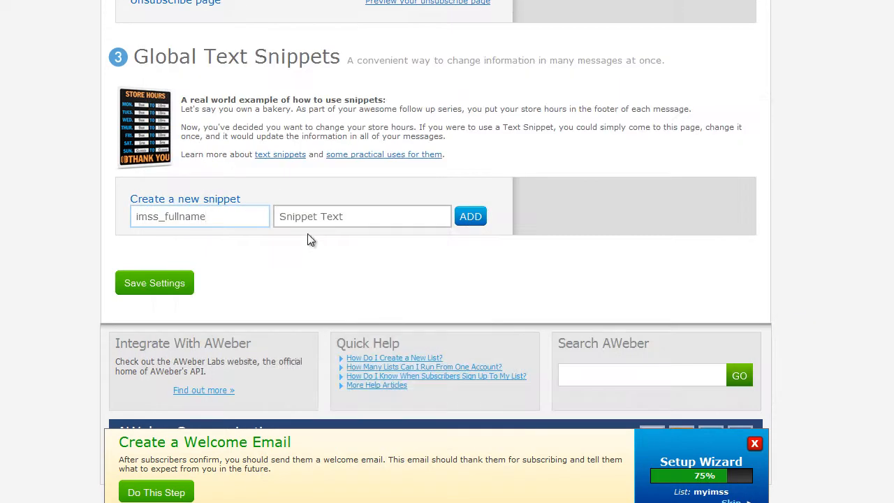
{"action": "left_click", "coordinate": [310, 217]}
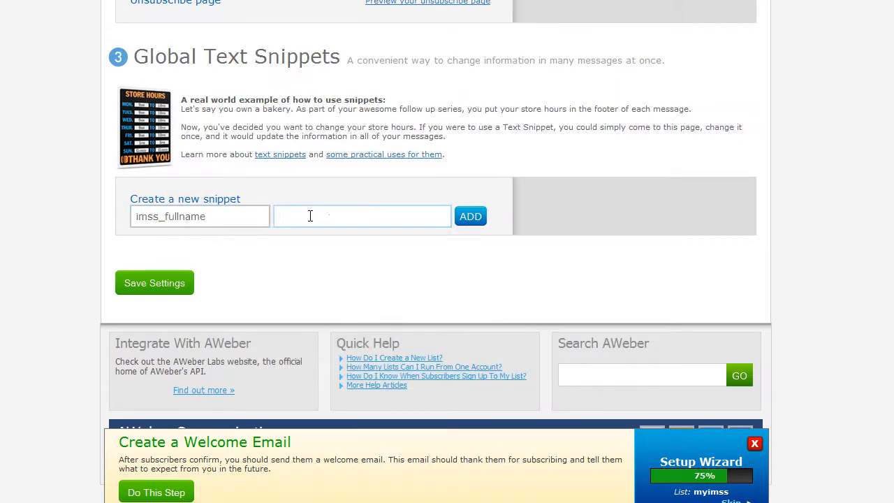
{"action": "key", "text": "ctrl+shift+Left"}
{"action": "key", "text": "ctrl+shift+Left"}
{"action": "key", "text": "ctrl+shift+Left"}
{"action": "key", "text": "ctrl+v"}
{"action": "left_click", "coordinate": [471, 217]}
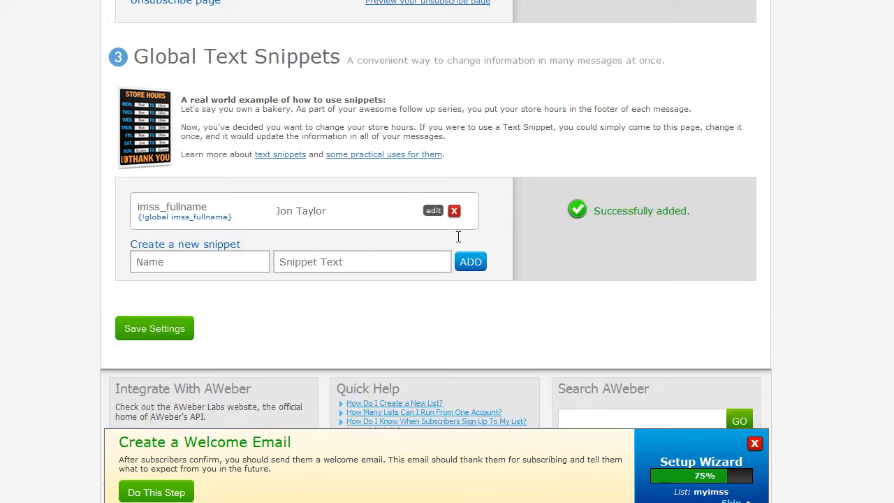
Step: Add a global text snippet named imss_firstname, copied from the notes file, with the text Jon
{"action": "key", "text": "alt+Tab"}
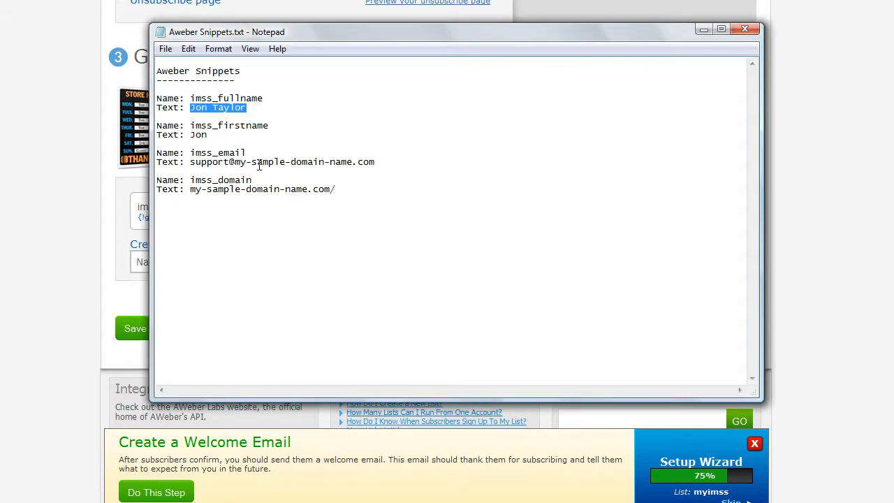
{"action": "left_click_drag", "start_coordinate": [191, 126], "coordinate": [268, 124]}
{"action": "key", "text": "ctrl+c"}
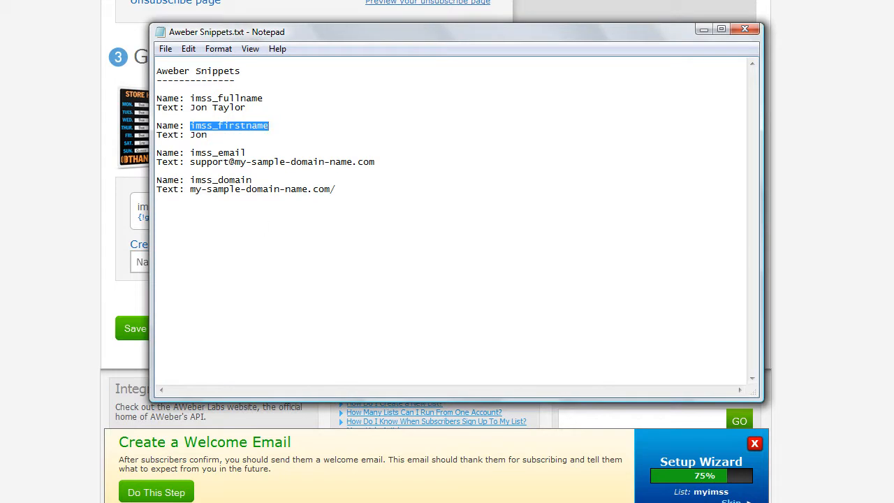
{"action": "key", "text": "alt+Tab"}
{"action": "left_click", "coordinate": [190, 263]}
{"action": "key", "text": "ctrl+v"}
{"action": "left_click", "coordinate": [305, 262]}
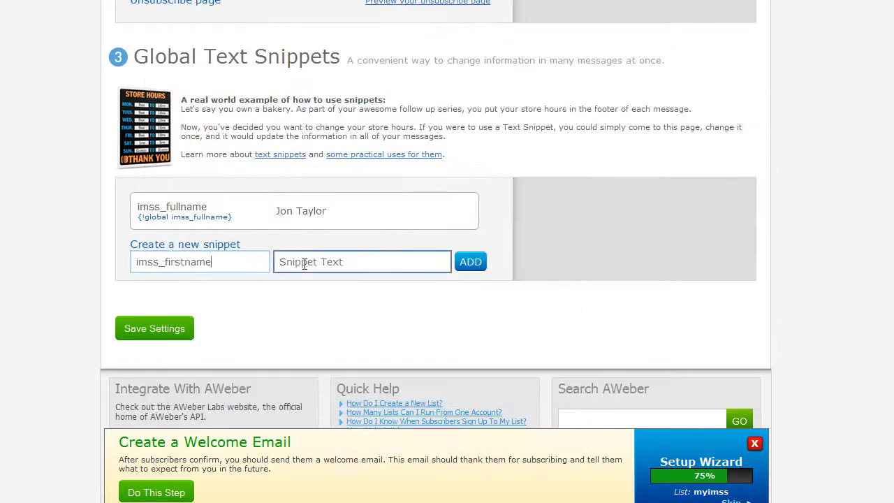
{"action": "type", "text": "Jon"}
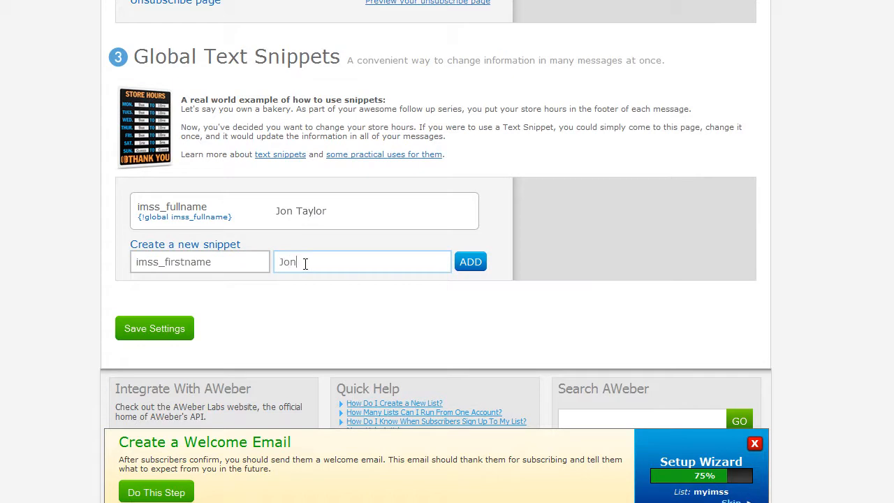
{"action": "left_click", "coordinate": [464, 264]}
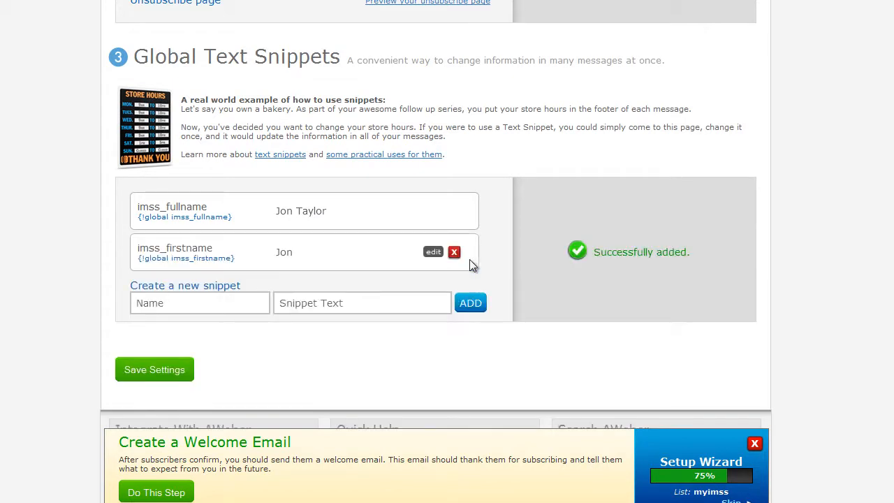
Step: Copy the name imss_email from the notes file into the new snippet's name
{"action": "mouse_move", "coordinate": [359, 502]}
{"action": "left_click", "coordinate": [357, 474]}
{"action": "left_click", "coordinate": [190, 153]}
{"action": "left_click_drag", "start_coordinate": [189, 152], "coordinate": [246, 152]}
{"action": "key", "text": "ctrl+c"}
{"action": "mouse_move", "coordinate": [358, 502]}
{"action": "left_click", "coordinate": [357, 475]}
{"action": "left_click", "coordinate": [195, 303]}
{"action": "key", "text": "ctrl+v"}
Step: Copy the support e-mail address from the notes file as the snippet text and add the imss_email snippet
{"action": "mouse_move", "coordinate": [358, 502]}
{"action": "left_click", "coordinate": [358, 474]}
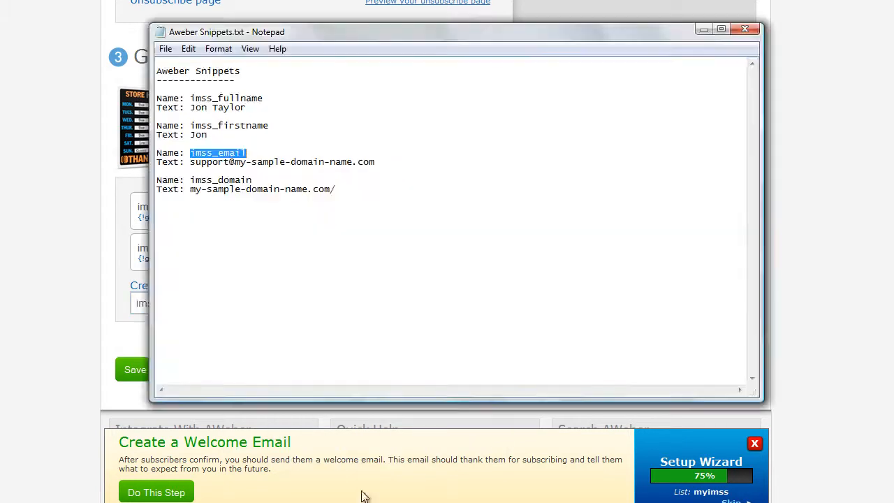
{"action": "left_click_drag", "start_coordinate": [189, 162], "coordinate": [375, 159]}
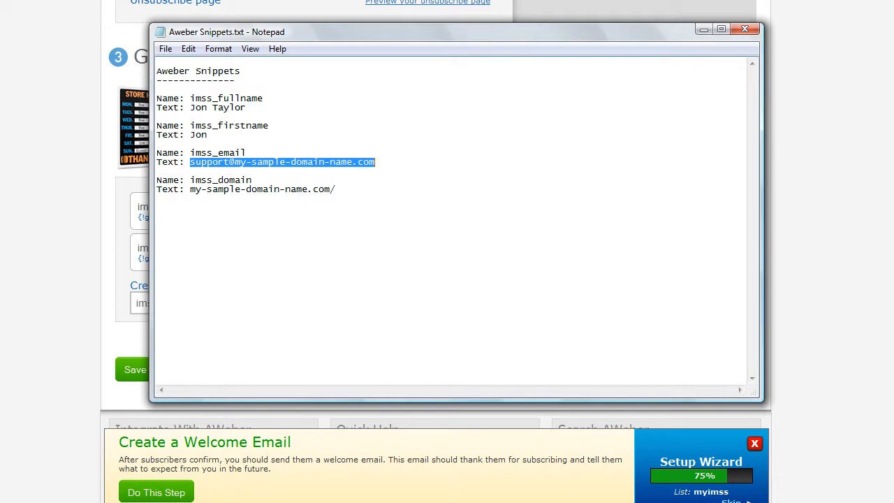
{"action": "left_click", "coordinate": [703, 29]}
{"action": "left_click", "coordinate": [308, 301]}
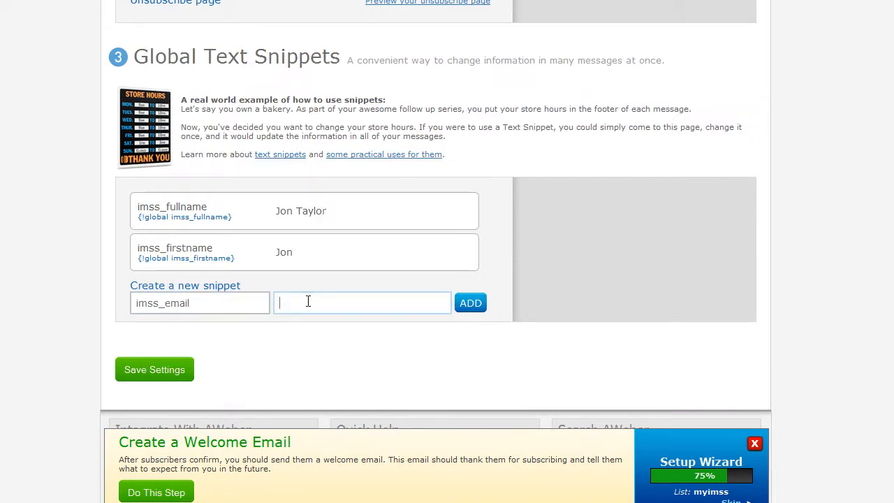
{"action": "key", "text": "ctrl+v"}
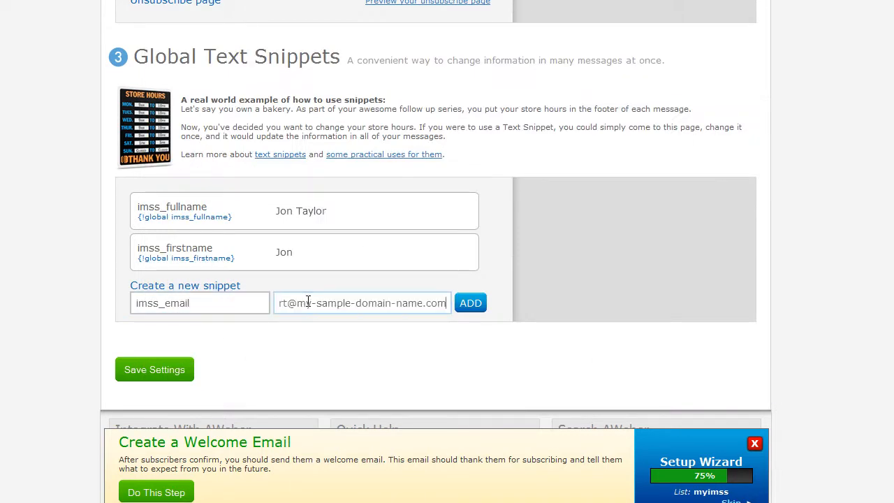
{"action": "left_click", "coordinate": [476, 307]}
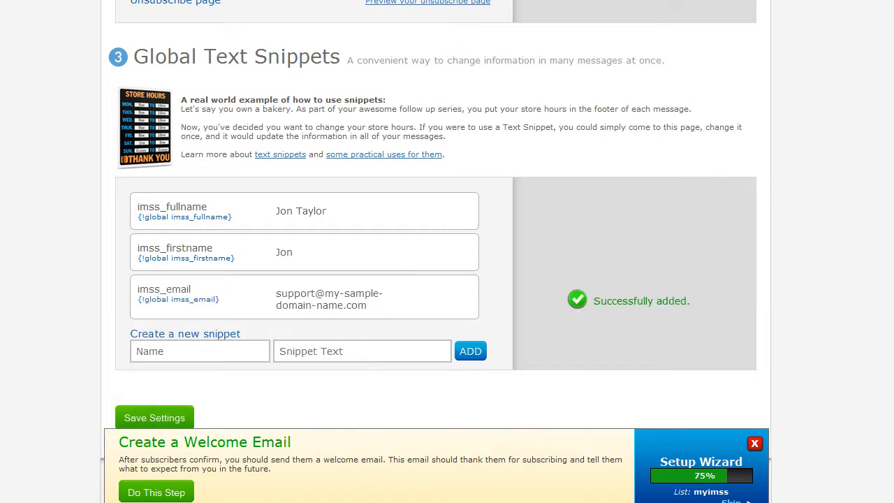
Step: Copy the name imss_domain from the notes file into the new snippet's name
{"action": "key", "text": "alt+Tab"}
{"action": "left_click_drag", "start_coordinate": [191, 179], "coordinate": [252, 180]}
{"action": "key", "text": "ctrl+c"}
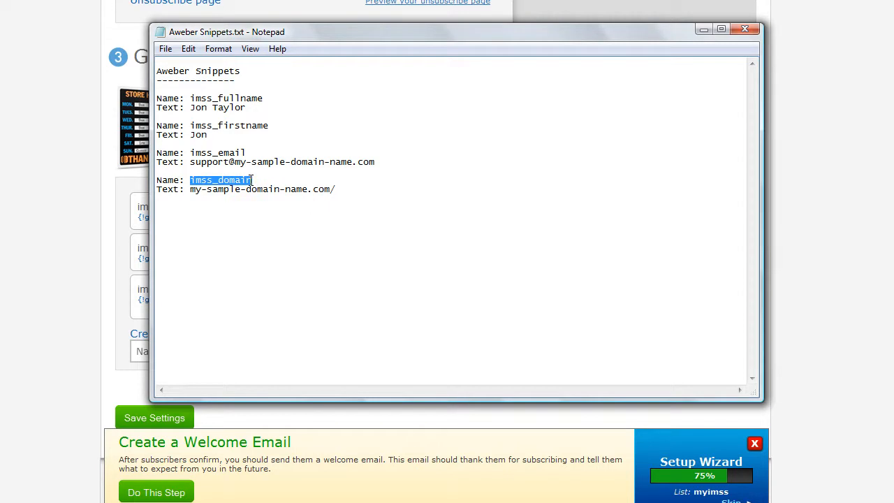
{"action": "key", "text": "alt+Tab"}
{"action": "left_click", "coordinate": [195, 351]}
{"action": "key", "text": "ctrl+v"}
Step: Copy my-sample-domain-name.com/ from the notes file as the snippet text and add the imss_domain snippet
{"action": "mouse_move", "coordinate": [357, 500]}
{"action": "left_click", "coordinate": [358, 475]}
{"action": "left_click", "coordinate": [229, 190]}
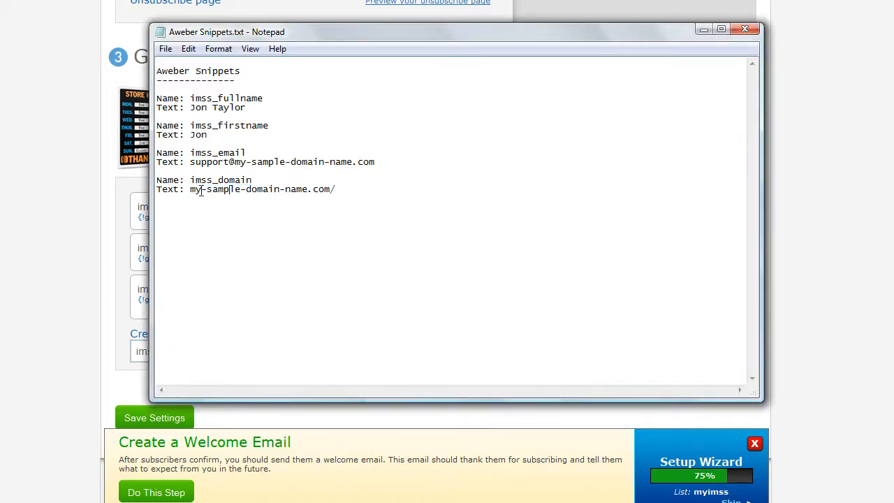
{"action": "left_click_drag", "start_coordinate": [188, 189], "coordinate": [355, 186]}
{"action": "key", "text": "ctrl+c"}
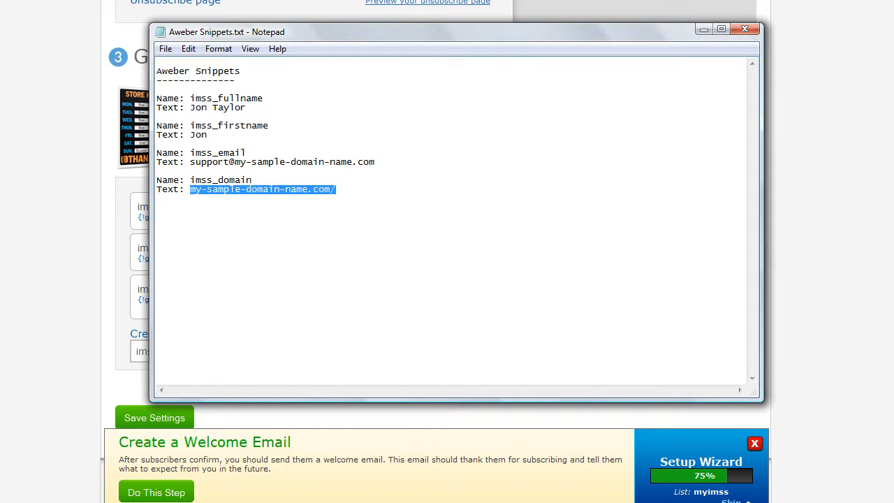
{"action": "left_click", "coordinate": [361, 490]}
{"action": "left_click", "coordinate": [314, 351]}
{"action": "key", "text": "ctrl+v"}
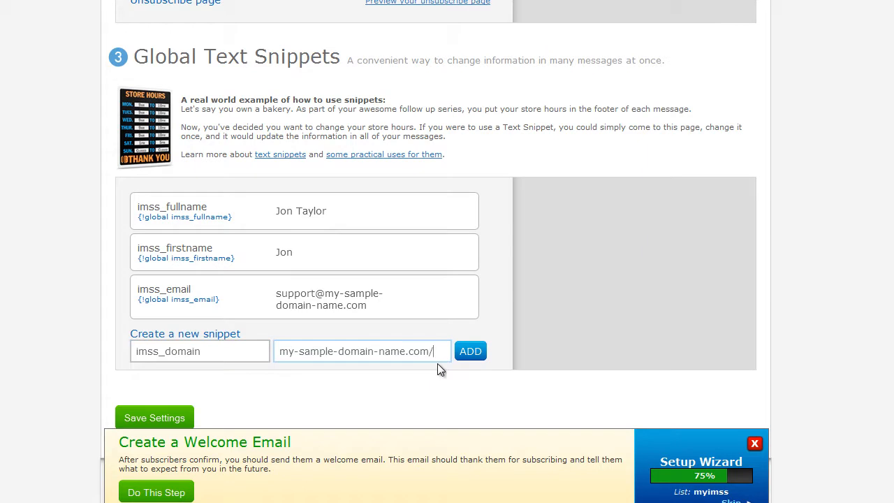
{"action": "left_click", "coordinate": [470, 354]}
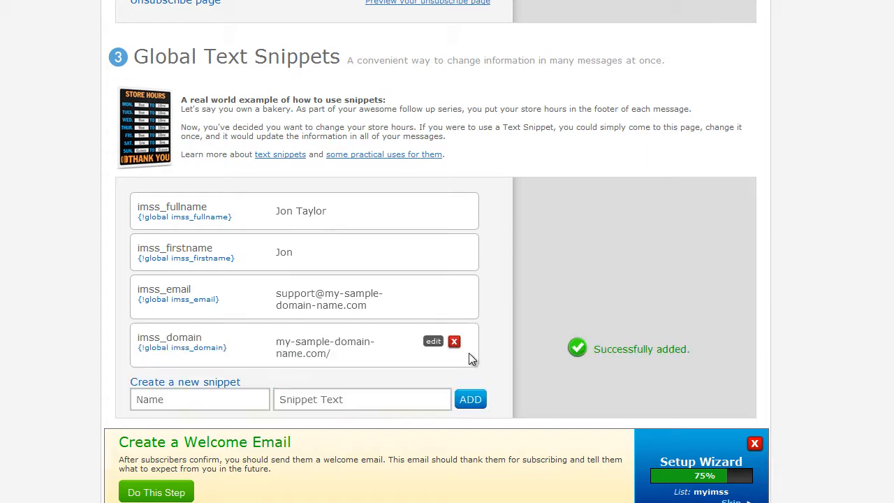
Step: Save the list personalization settings
{"action": "scroll", "coordinate": [451, 350], "scroll_direction": "down", "scroll_amount": 1}
{"action": "scroll", "coordinate": [253, 326], "scroll_direction": "down", "scroll_amount": 4}
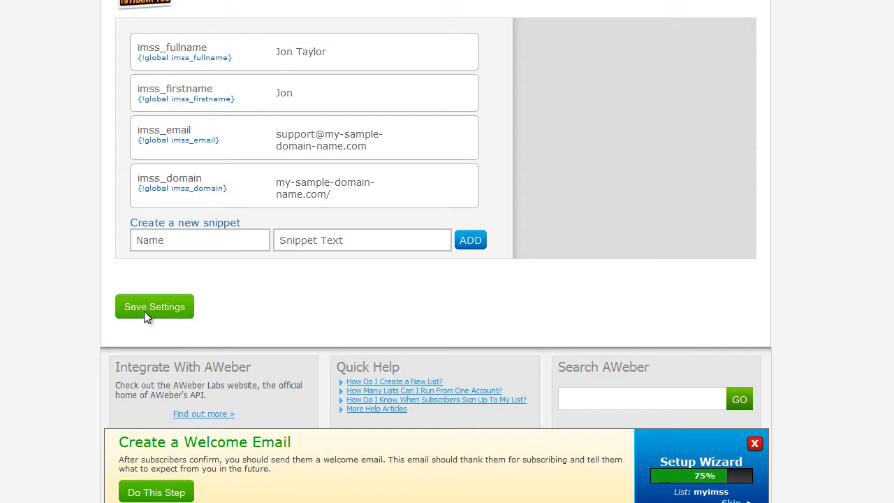
{"action": "left_click", "coordinate": [146, 315]}
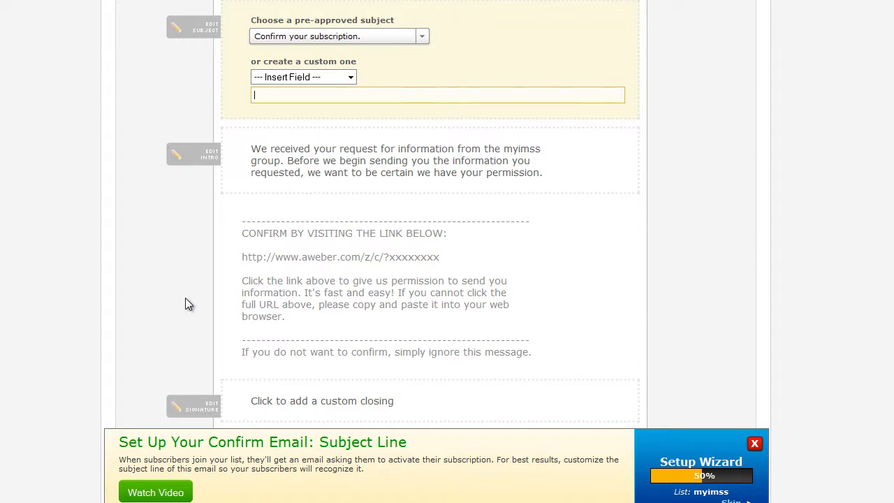
Step: Choose Confirm your subscription. as the confirmation message's pre-approved subject
{"action": "scroll", "coordinate": [185, 297], "scroll_direction": "up", "scroll_amount": 1}
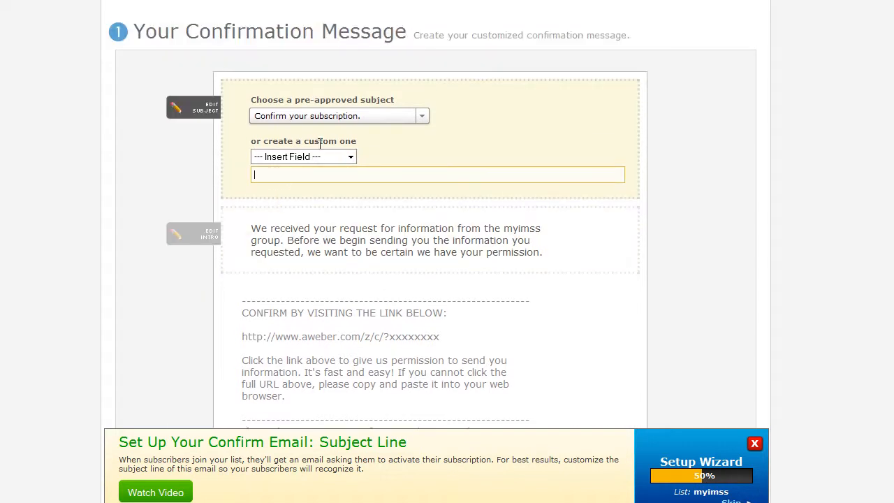
{"action": "left_click", "coordinate": [329, 121]}
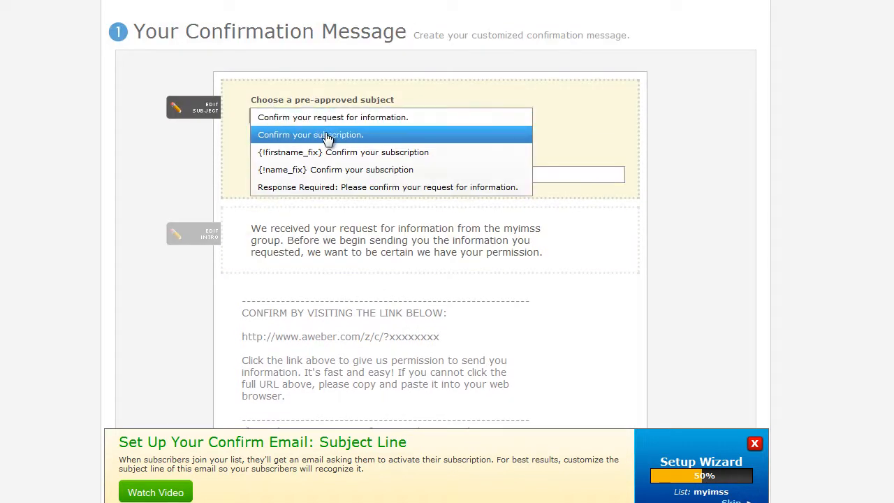
{"action": "left_click", "coordinate": [325, 134]}
Step: Replace myimss with IMSS in the confirmation message's intro text
{"action": "scroll", "coordinate": [180, 284], "scroll_direction": "down", "scroll_amount": 1}
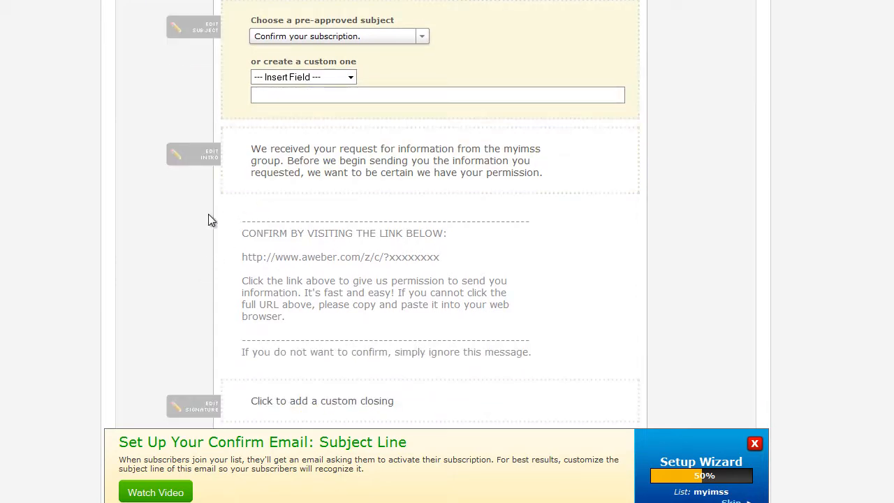
{"action": "left_click", "coordinate": [196, 148]}
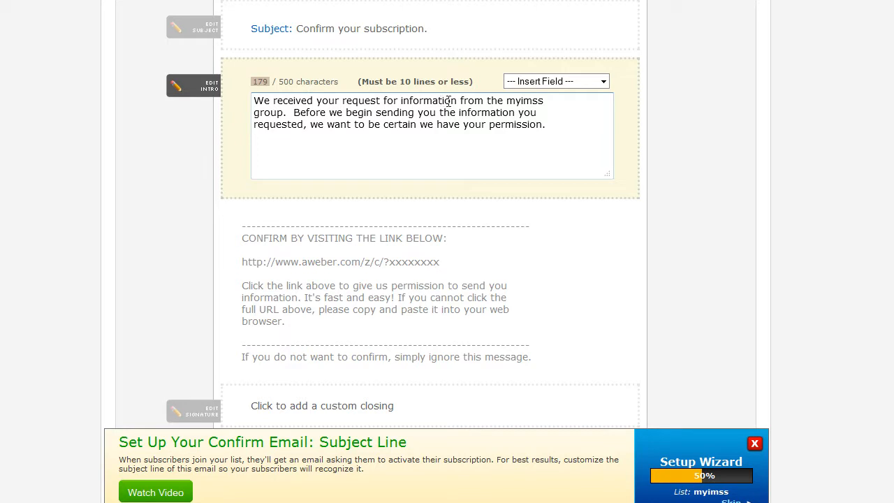
{"action": "left_click_drag", "start_coordinate": [506, 101], "coordinate": [545, 101]}
{"action": "type", "text": "IMSS"}
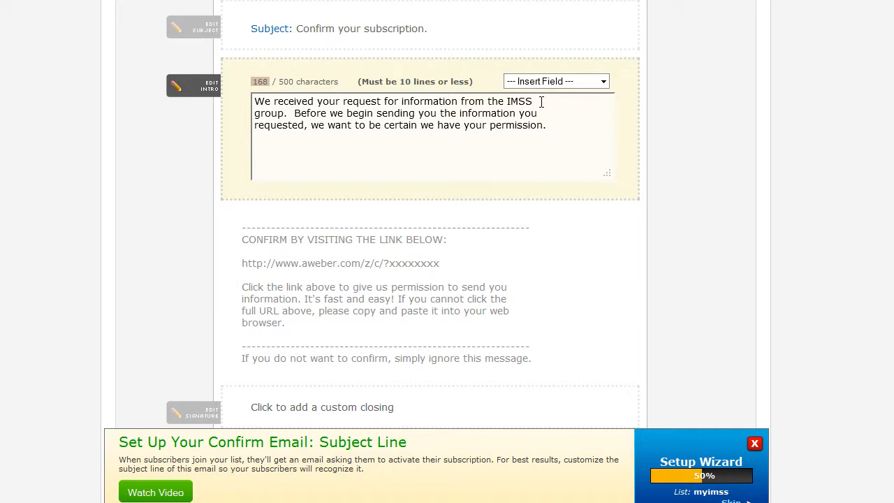
{"action": "left_click", "coordinate": [154, 162]}
Step: Add a custom closing reading "Best," and "Customer Support" to the confirmation message
{"action": "scroll", "coordinate": [154, 167], "scroll_direction": "down", "scroll_amount": 1}
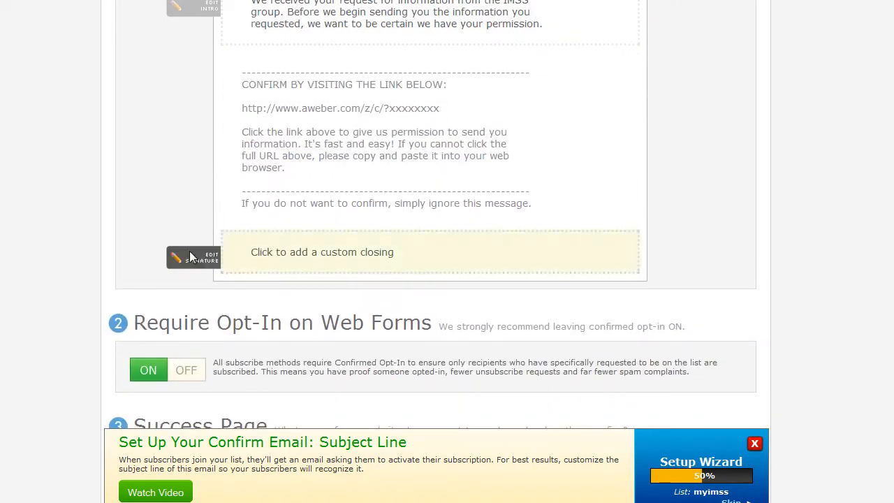
{"action": "left_click", "coordinate": [203, 264]}
{"action": "left_click", "coordinate": [421, 276]}
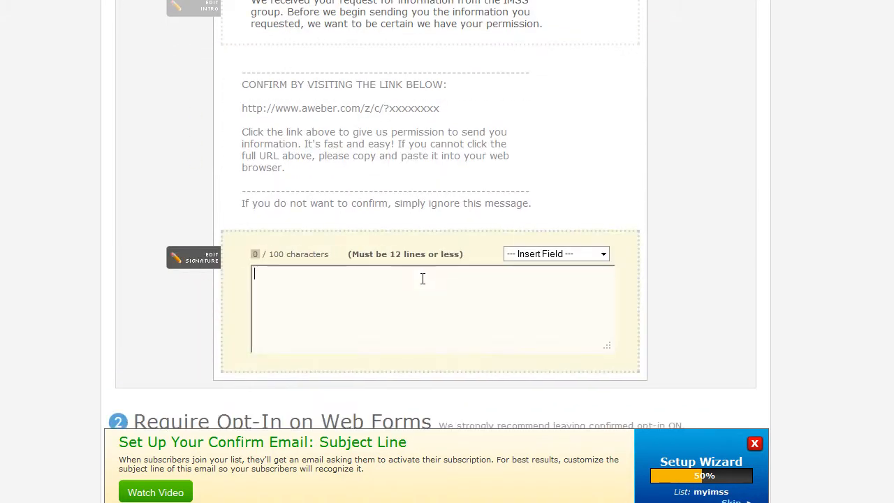
{"action": "type", "text": "Best,"}
{"action": "key", "text": "Return"}
{"action": "key", "text": "Return"}
{"action": "type", "text": "Cust"}
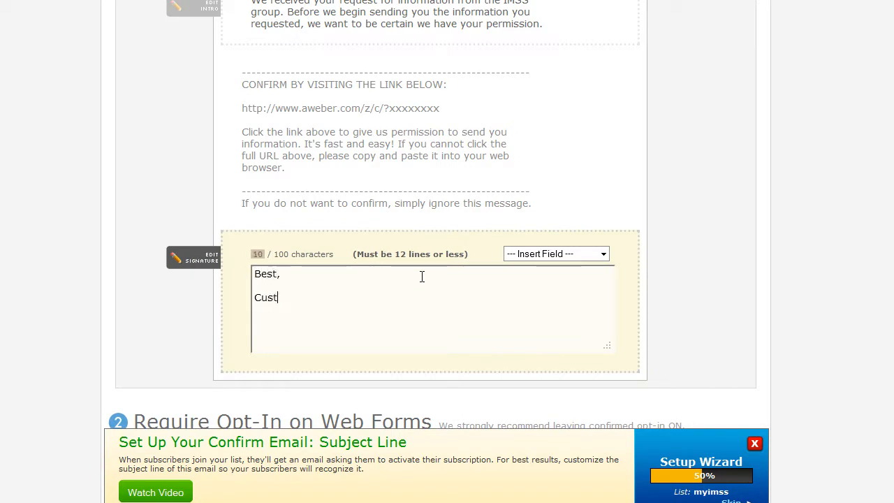
{"action": "type", "text": "omer Support"}
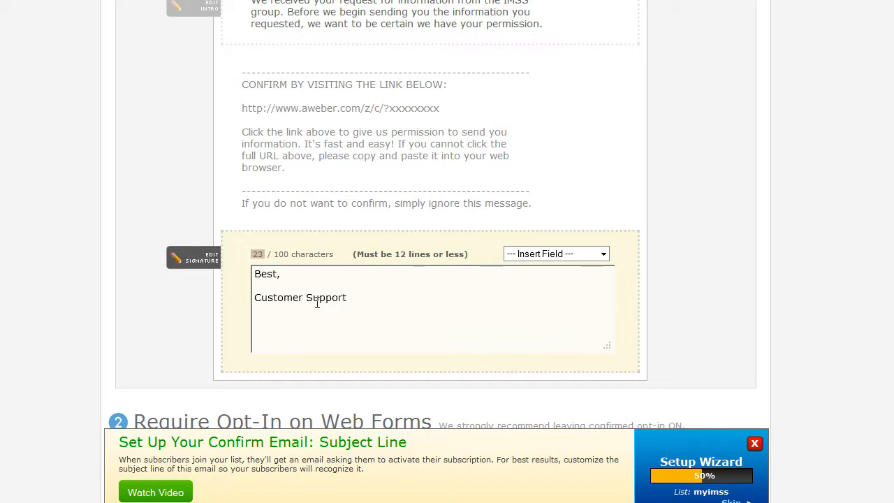
{"action": "left_click", "coordinate": [153, 312]}
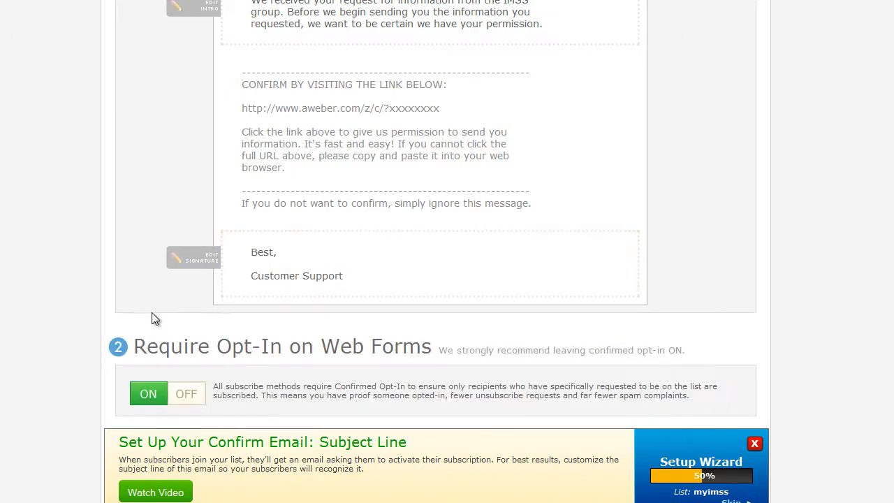
Step: Turn off required opt-in on web forms and save the confirmation settings
{"action": "scroll", "coordinate": [151, 307], "scroll_direction": "down", "scroll_amount": 1}
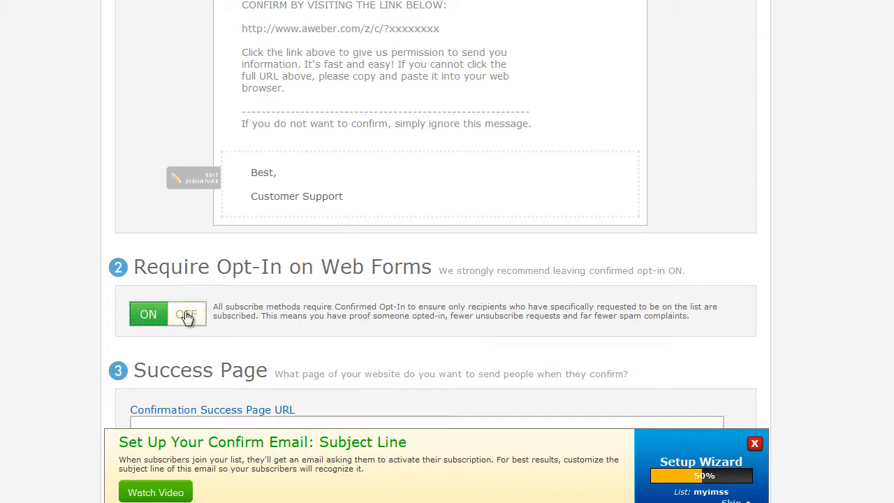
{"action": "left_click", "coordinate": [186, 315]}
{"action": "left_click", "coordinate": [293, 333]}
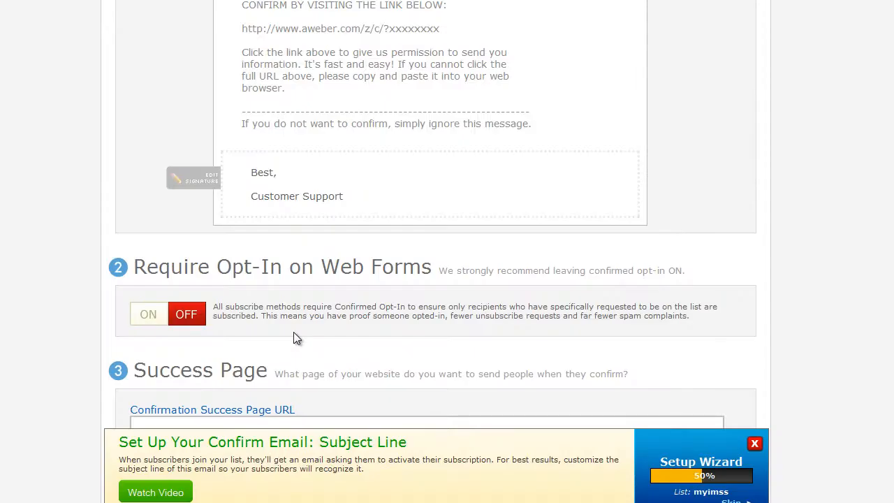
{"action": "scroll", "coordinate": [293, 333], "scroll_direction": "down", "scroll_amount": 3}
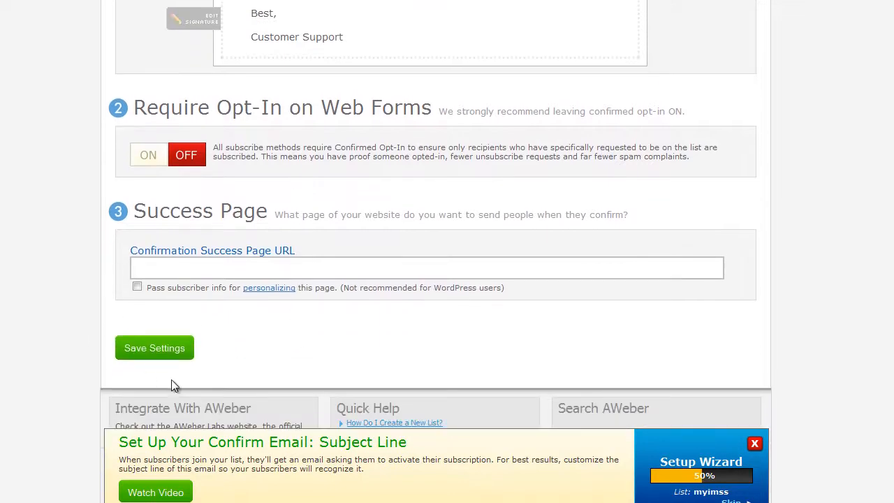
{"action": "left_click", "coordinate": [166, 351]}
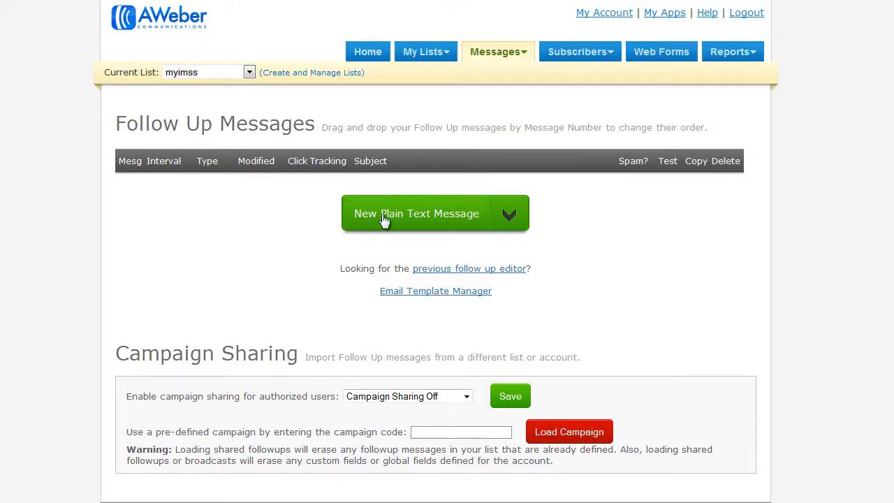
Step: Create a new plain text follow-up message and paste the subject "Welcome & Congratulations - ($100 a Day Fast Cash Club Videos Inside!)" from Responder 01.txt
{"action": "left_click", "coordinate": [507, 217]}
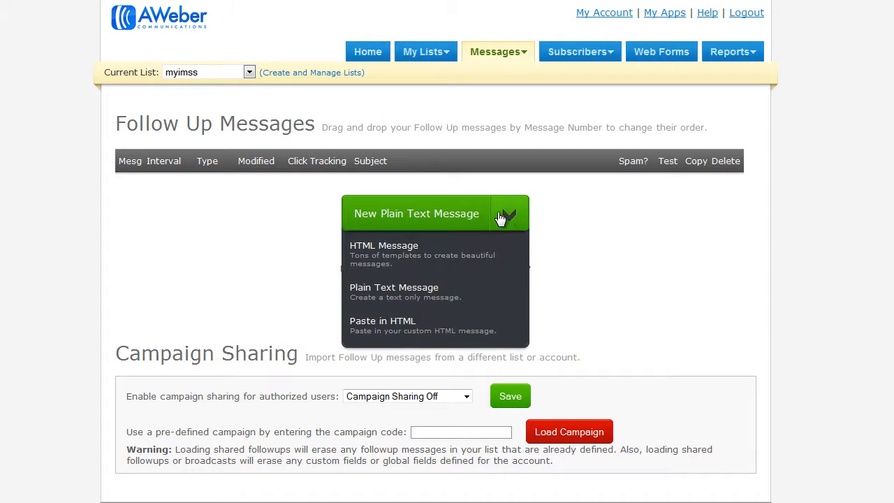
{"action": "left_click", "coordinate": [402, 290]}
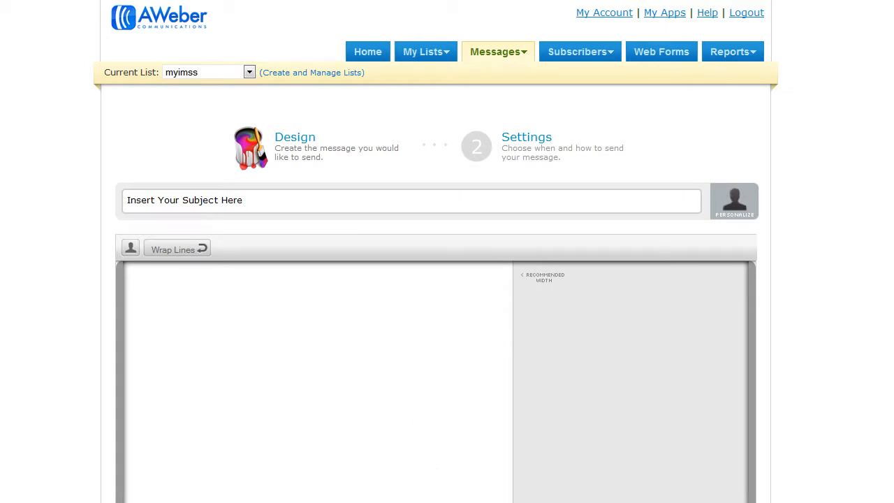
{"action": "left_click", "coordinate": [246, 472]}
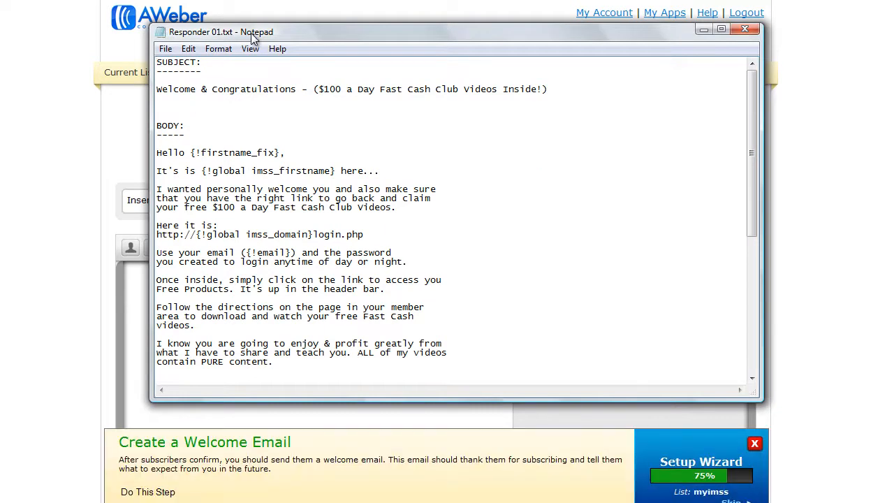
{"action": "left_click_drag", "start_coordinate": [157, 91], "coordinate": [559, 93]}
{"action": "key", "text": "ctrl+c"}
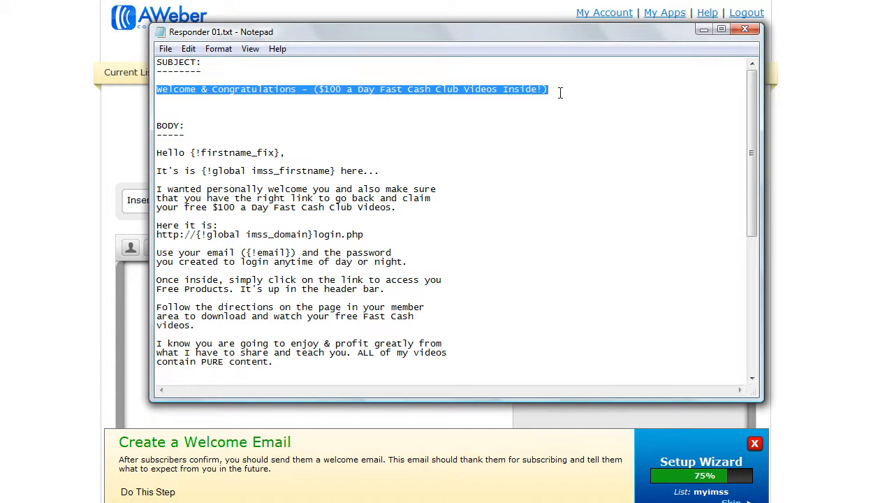
{"action": "left_click", "coordinate": [317, 500]}
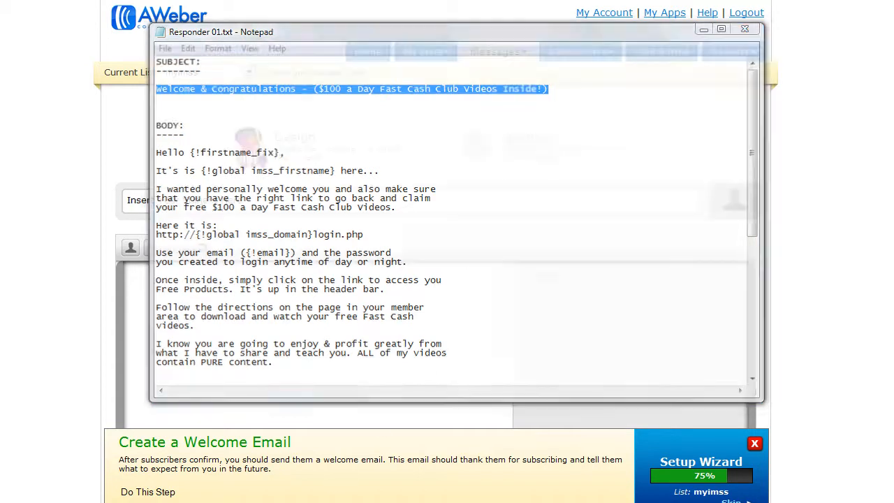
{"action": "left_click", "coordinate": [242, 202]}
{"action": "key", "text": "ctrl+v"}
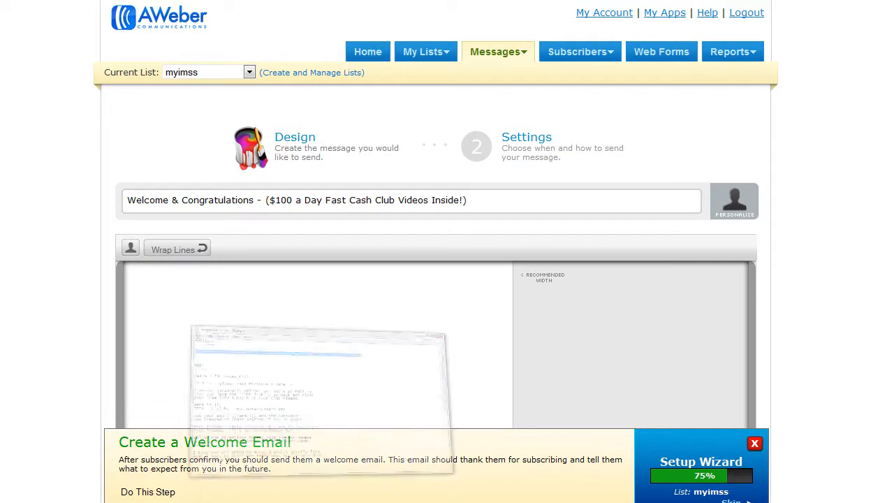
Step: Copy the full body text from Responder 01.txt and paste it into the message body
{"action": "left_click", "coordinate": [280, 500]}
{"action": "left_click", "coordinate": [221, 189]}
{"action": "left_click_drag", "start_coordinate": [158, 152], "coordinate": [239, 362]}
{"action": "scroll", "coordinate": [203, 243], "scroll_direction": "down", "scroll_amount": 6}
{"action": "scroll", "coordinate": [205, 248], "scroll_direction": "down", "scroll_amount": 3}
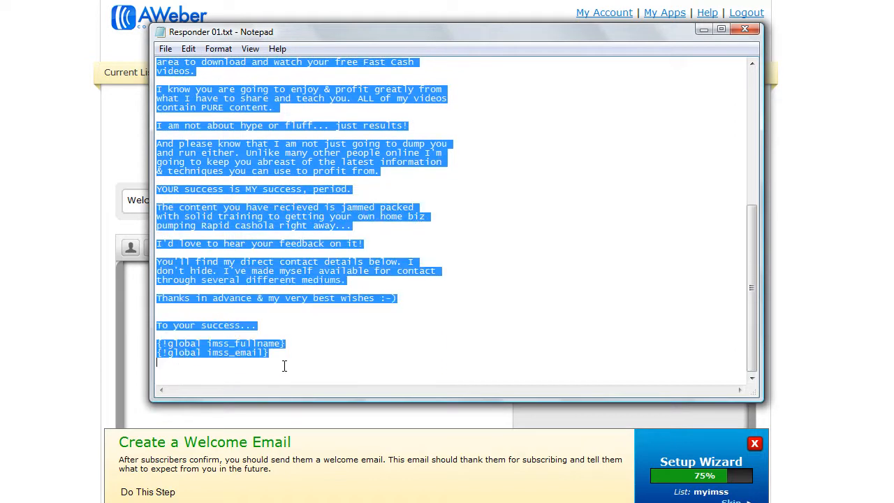
{"action": "left_click", "coordinate": [75, 321]}
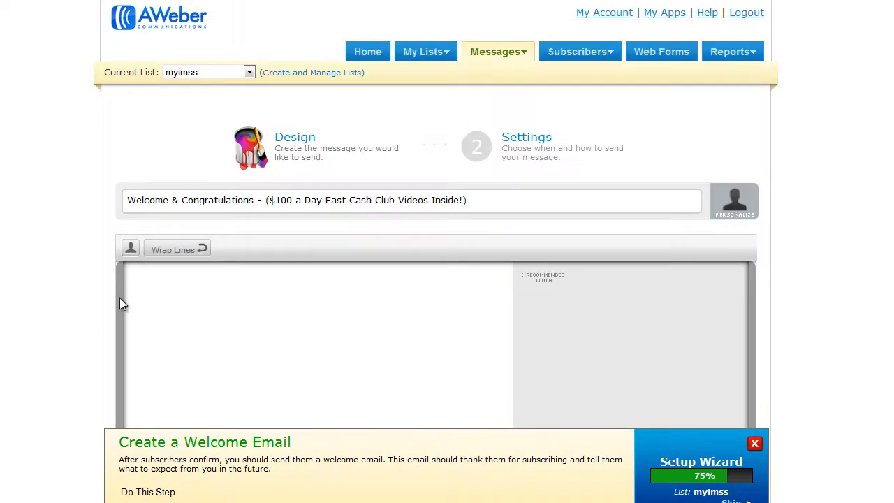
{"action": "scroll", "coordinate": [119, 310], "scroll_direction": "down", "scroll_amount": 2}
{"action": "left_click", "coordinate": [168, 225]}
{"action": "key", "text": "ctrl+v"}
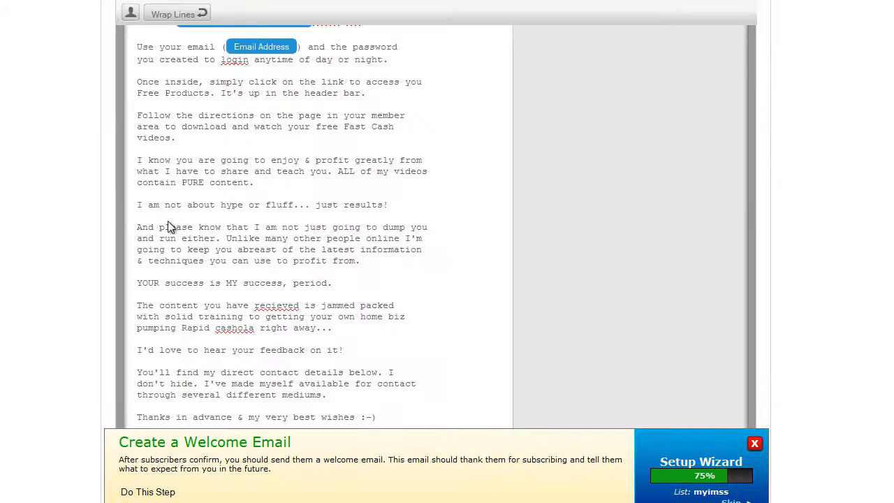
Step: Save the welcome message, continue to its settings with click tracking on, and save and exit
{"action": "scroll", "coordinate": [174, 220], "scroll_direction": "up", "scroll_amount": 2}
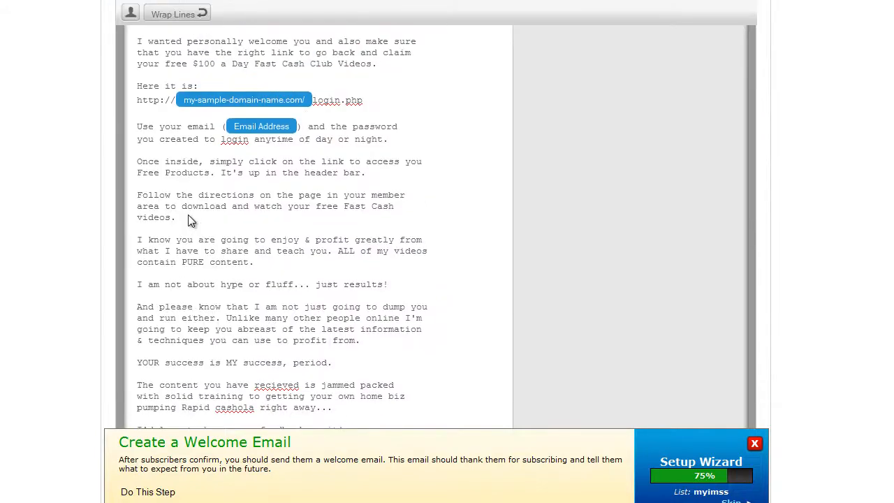
{"action": "scroll", "coordinate": [188, 214], "scroll_direction": "up", "scroll_amount": 3}
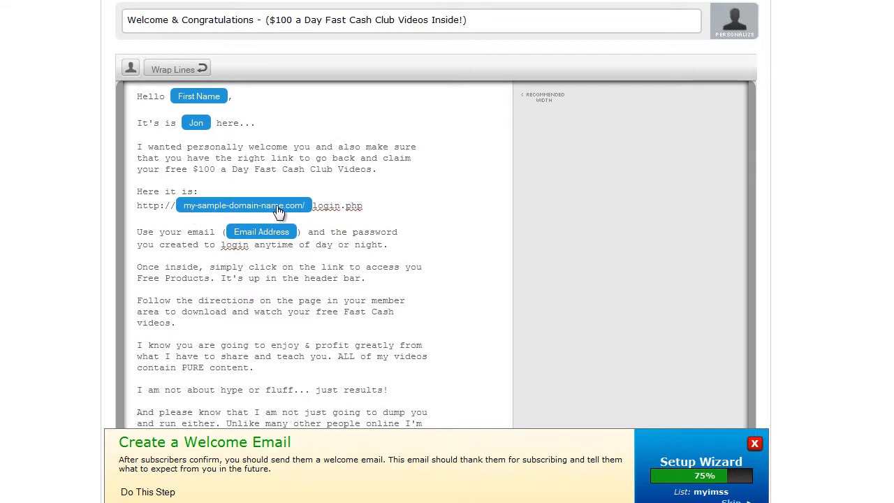
{"action": "scroll", "coordinate": [224, 315], "scroll_direction": "down", "scroll_amount": 7}
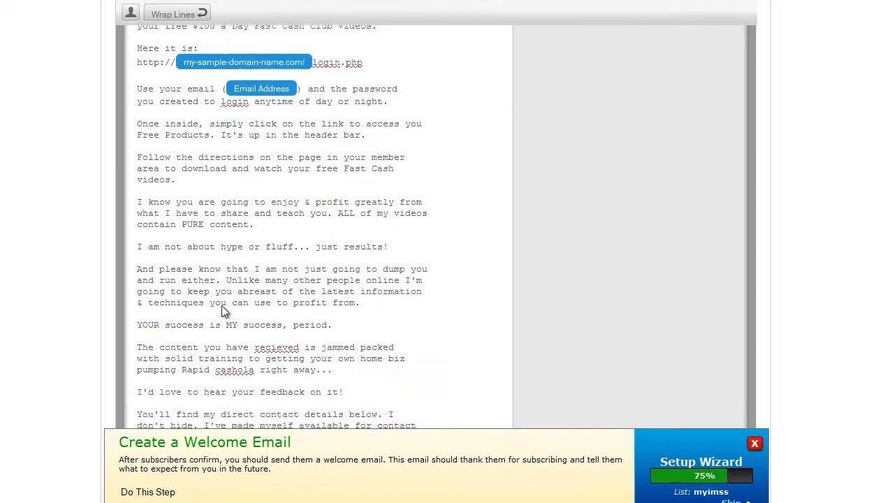
{"action": "scroll", "coordinate": [222, 303], "scroll_direction": "down", "scroll_amount": 2}
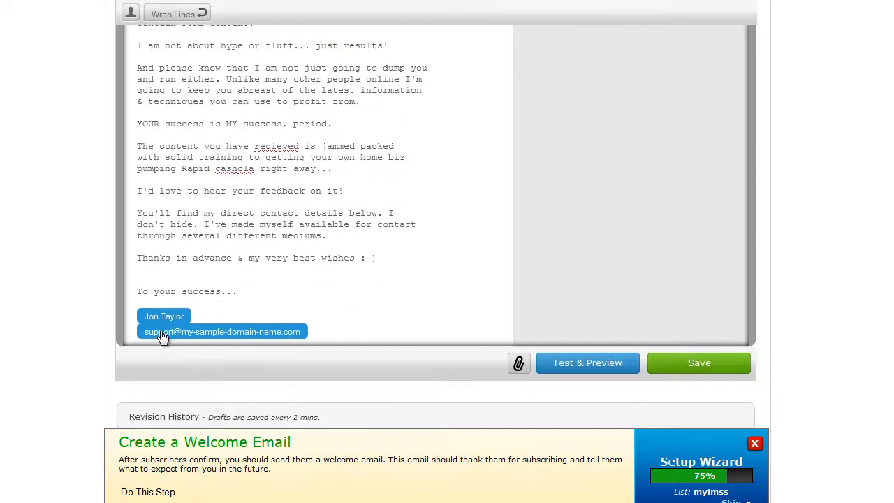
{"action": "scroll", "coordinate": [108, 269], "scroll_direction": "down", "scroll_amount": 2}
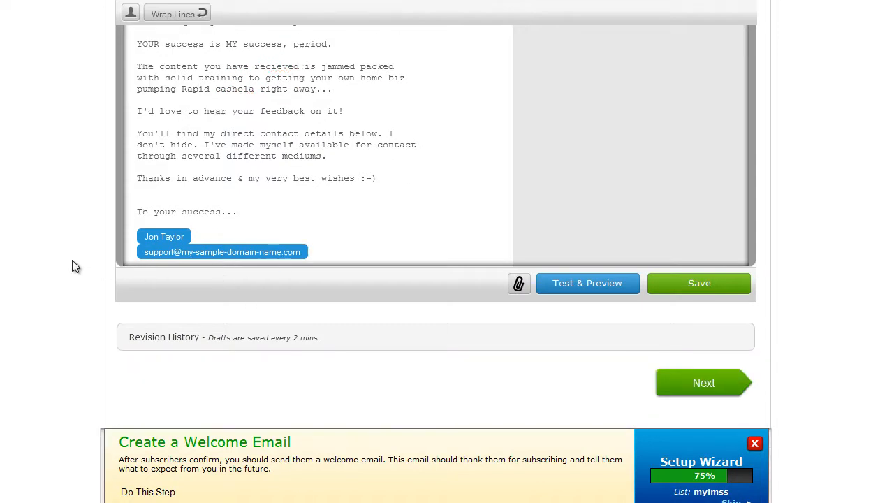
{"action": "scroll", "coordinate": [74, 266], "scroll_direction": "down", "scroll_amount": 2}
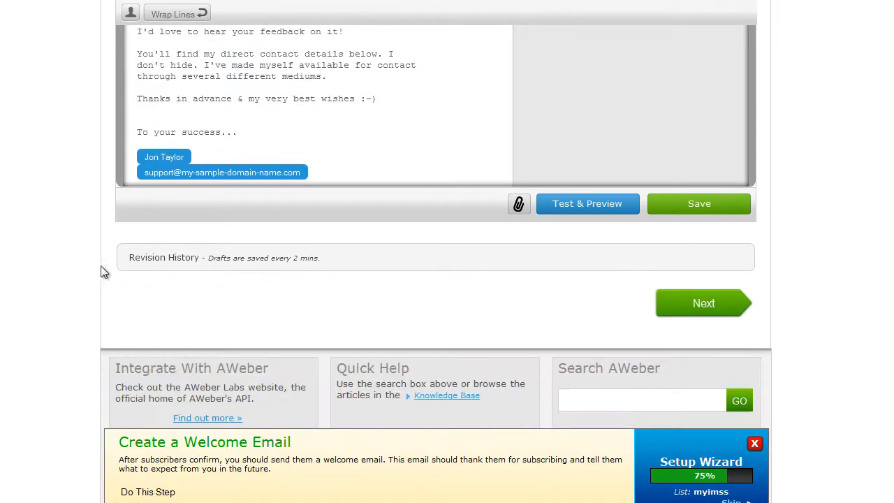
{"action": "left_click", "coordinate": [705, 208]}
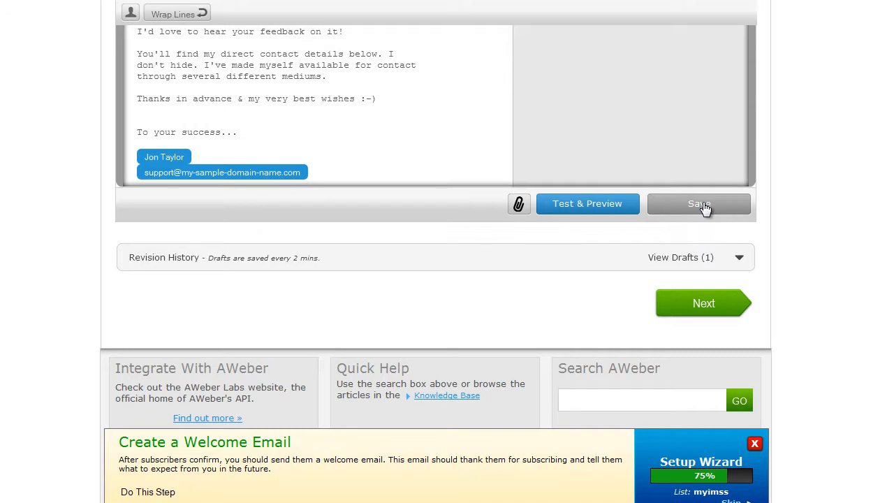
{"action": "left_click", "coordinate": [710, 306]}
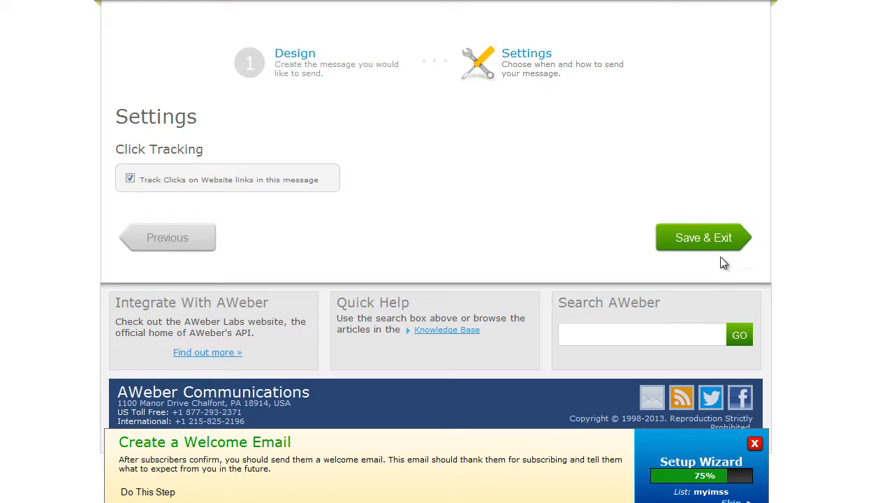
{"action": "left_click", "coordinate": [714, 236]}
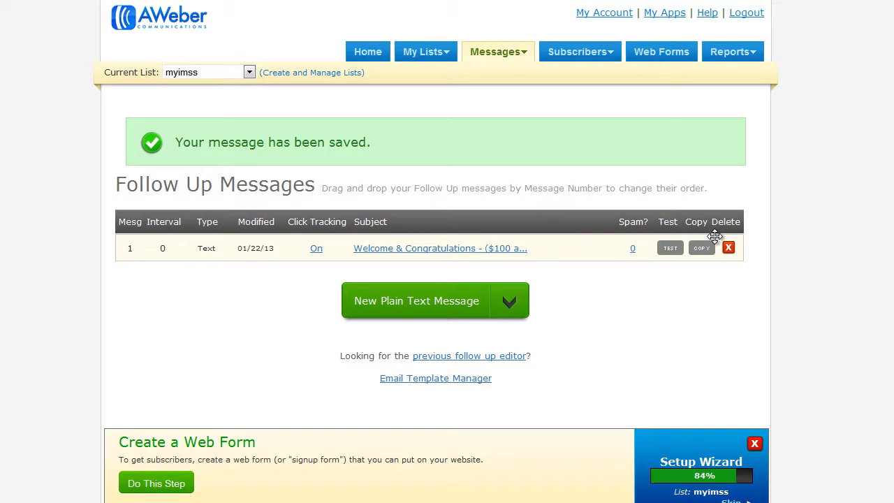
Step: Start another plain text follow-up message and open Responder 02.txt in Notepad
{"action": "left_click", "coordinate": [432, 308]}
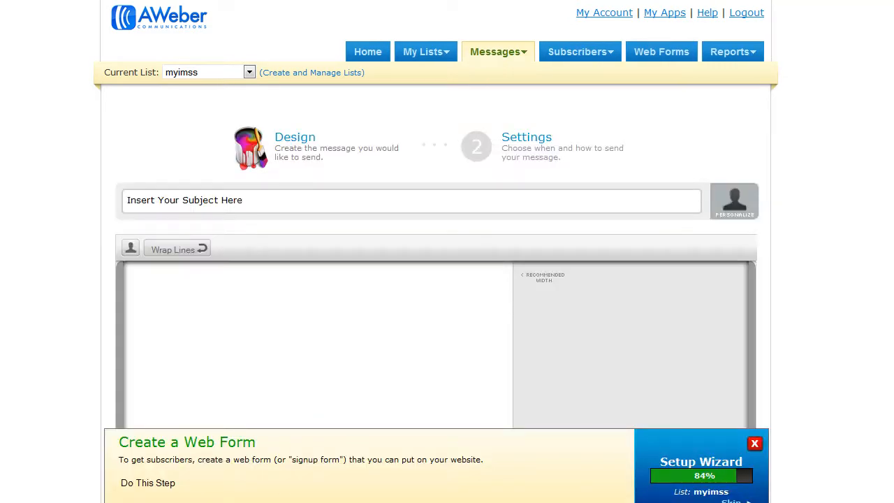
{"action": "key", "text": "alt+Tab"}
{"action": "left_click", "coordinate": [162, 50]}
{"action": "left_click", "coordinate": [190, 81]}
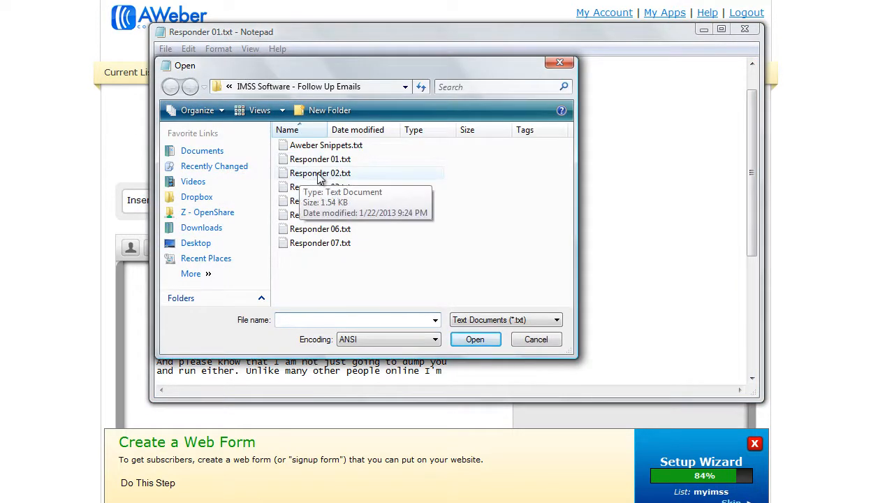
{"action": "left_click", "coordinate": [304, 175]}
{"action": "left_click", "coordinate": [475, 339]}
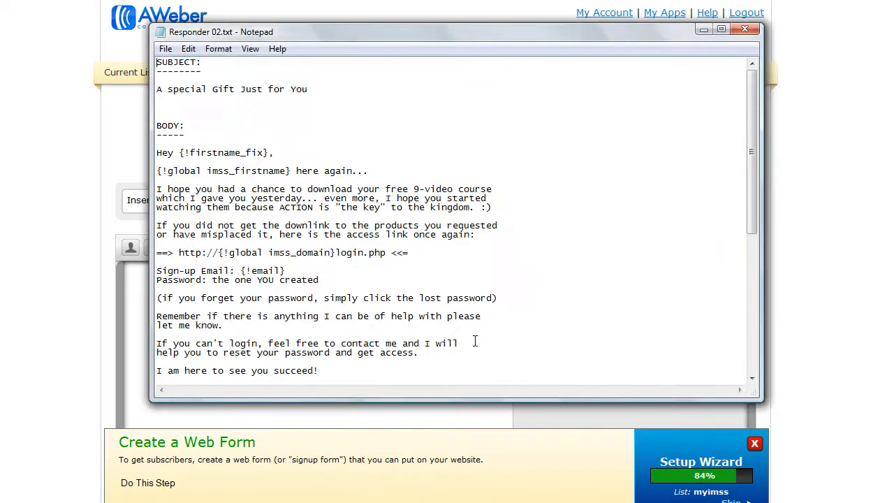
Step: Paste the subject "A special Gift Just for You" from Responder 02.txt into the new message
{"action": "left_click_drag", "start_coordinate": [158, 90], "coordinate": [340, 89]}
{"action": "key", "text": "ctrl+c"}
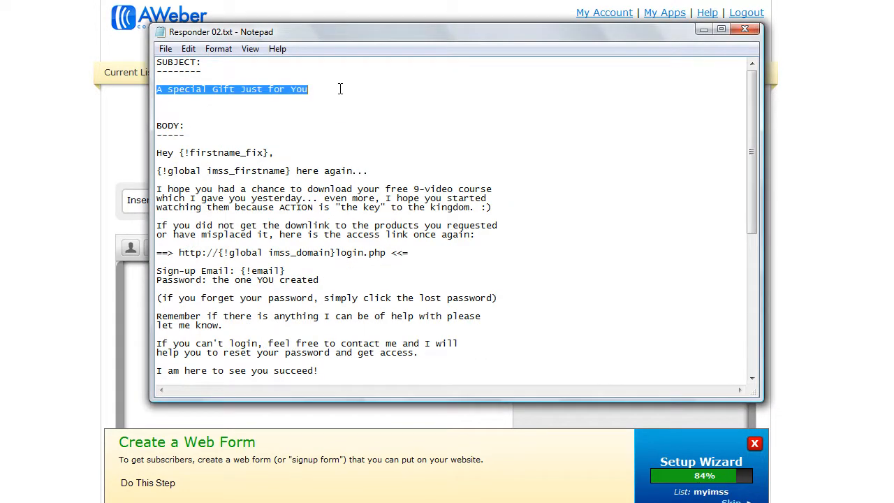
{"action": "key", "text": "alt+Tab"}
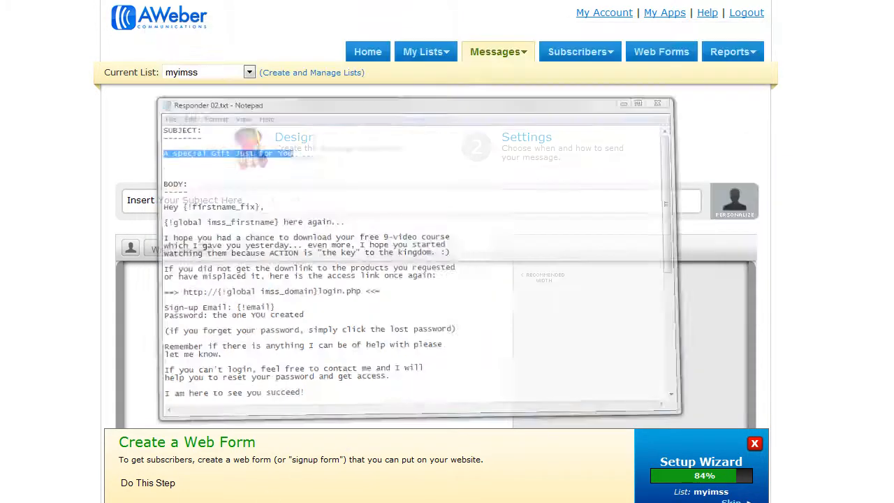
{"action": "left_click", "coordinate": [292, 199]}
{"action": "key", "text": "ctrl+v"}
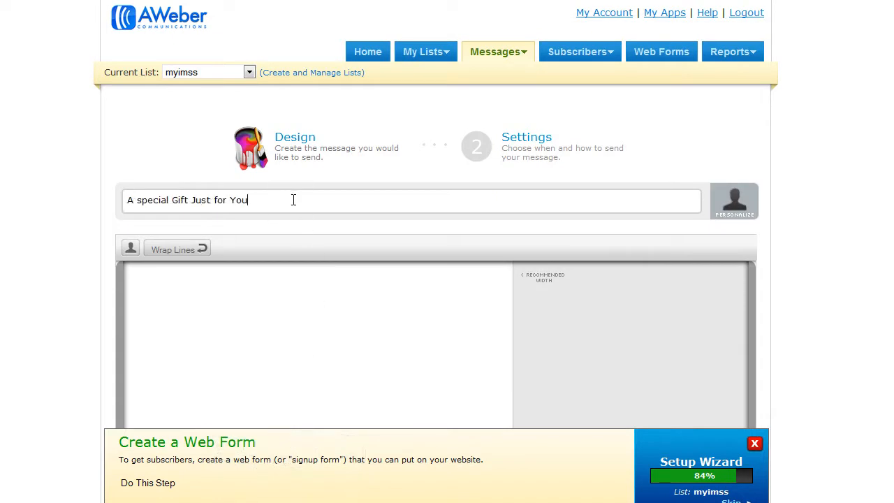
Step: Copy the body text from Responder 02.txt and paste it into the second message's body
{"action": "key", "text": "alt+Tab"}
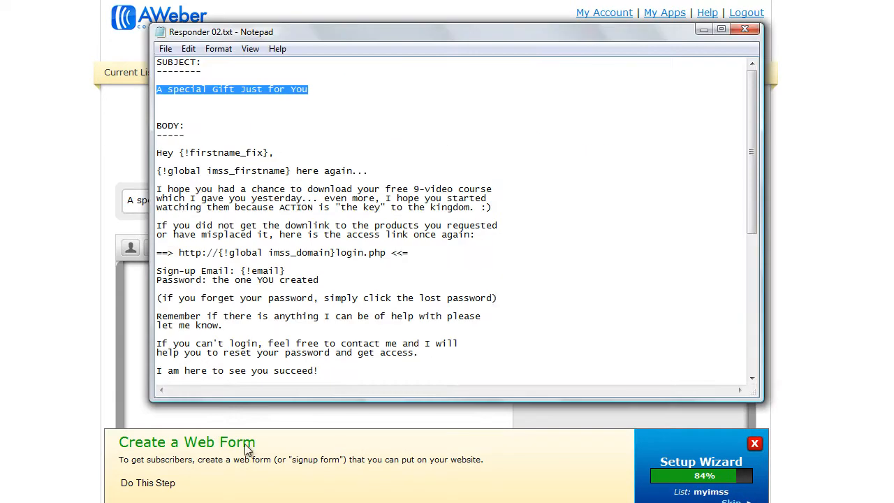
{"action": "mouse_move", "coordinate": [160, 159]}
{"action": "left_mouse_down"}
{"action": "mouse_move", "coordinate": [209, 304]}
{"action": "mouse_move", "coordinate": [503, 231]}
{"action": "mouse_move", "coordinate": [251, 311]}
{"action": "mouse_move", "coordinate": [277, 340]}
{"action": "left_mouse_up"}
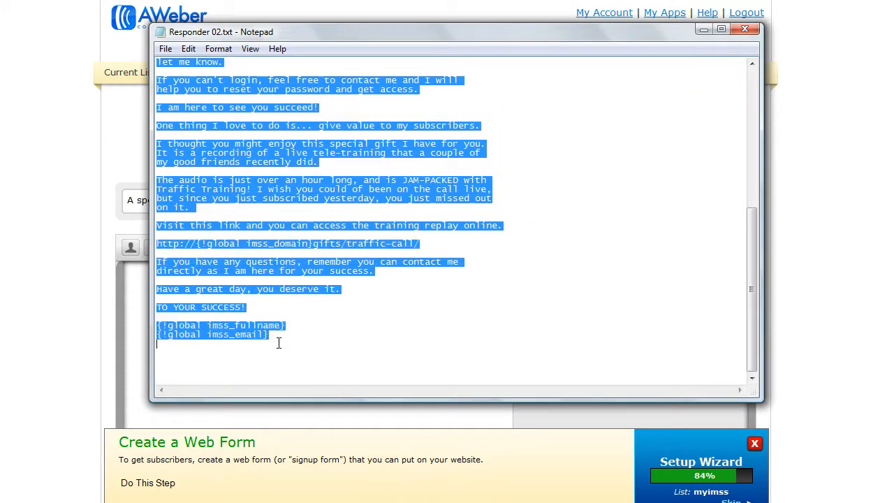
{"action": "left_click", "coordinate": [276, 502]}
{"action": "left_click", "coordinate": [206, 310]}
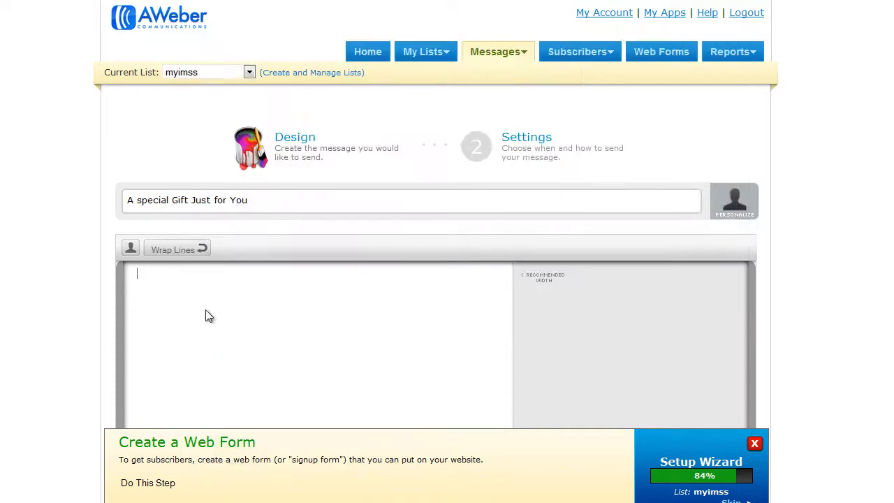
{"action": "key", "text": "ctrl+v"}
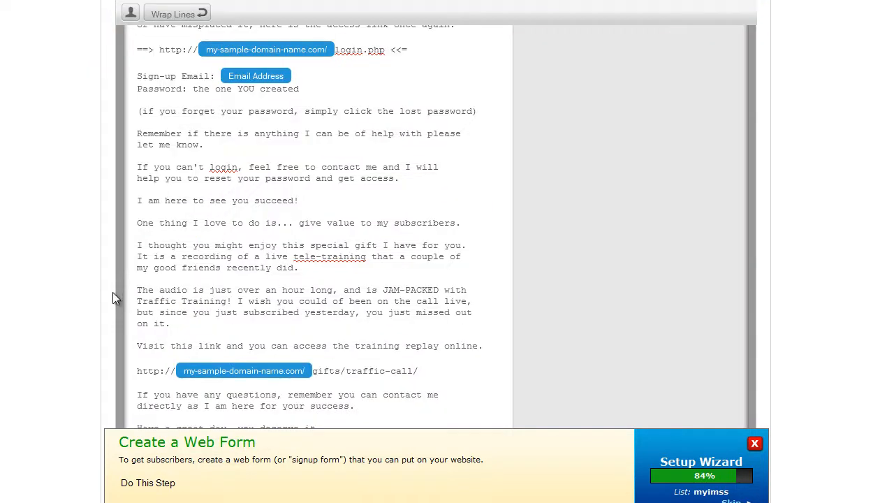
Step: Save the second message's content and continue to its settings
{"action": "scroll", "coordinate": [104, 289], "scroll_direction": "down", "scroll_amount": 3}
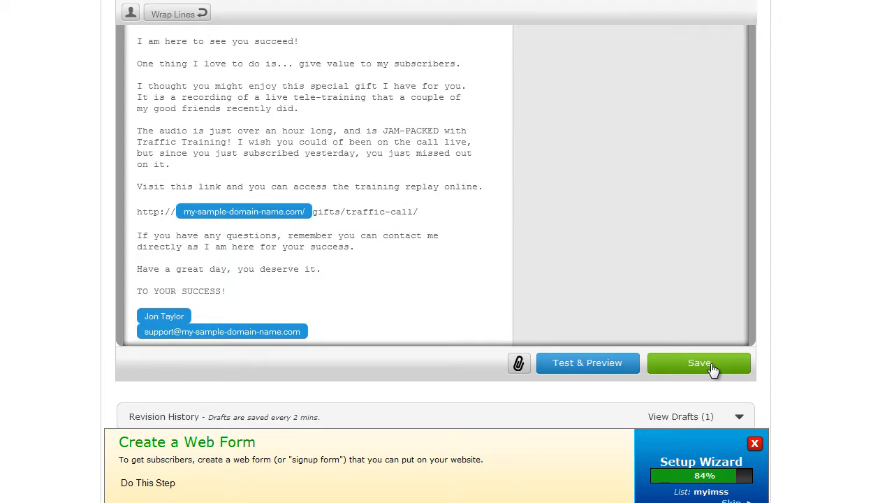
{"action": "left_click", "coordinate": [700, 363]}
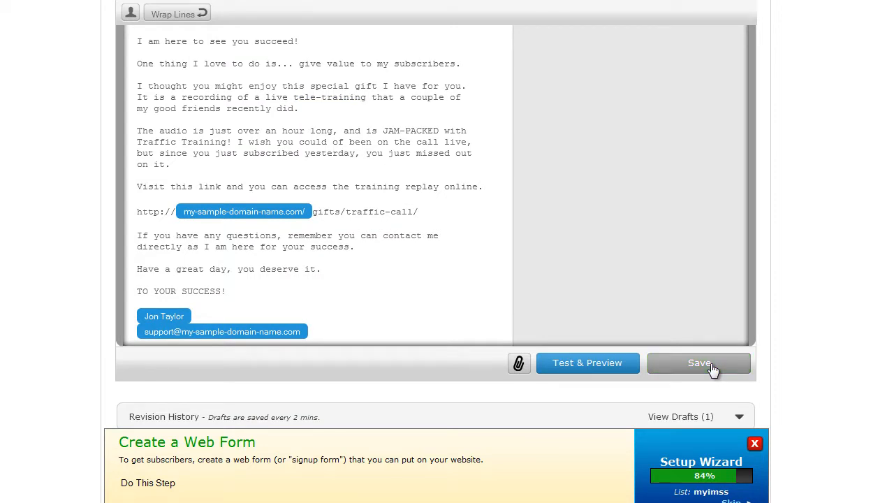
{"action": "scroll", "coordinate": [726, 362], "scroll_direction": "down", "scroll_amount": 3}
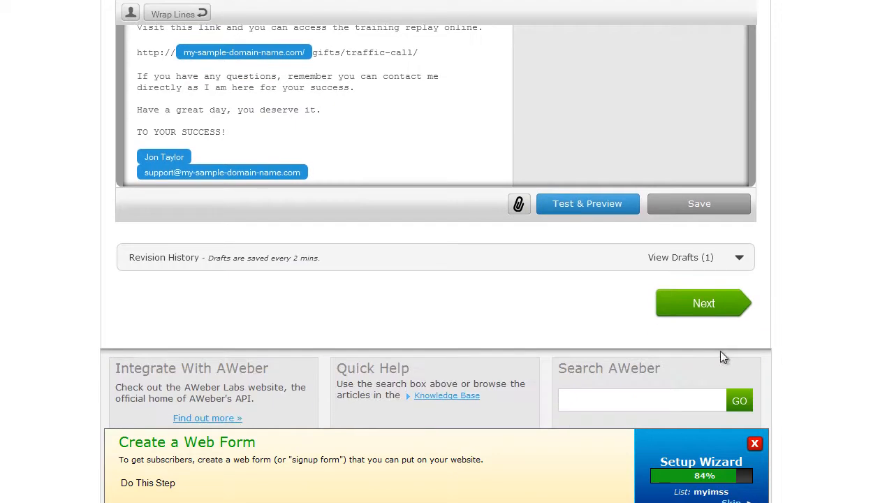
{"action": "left_click", "coordinate": [704, 305]}
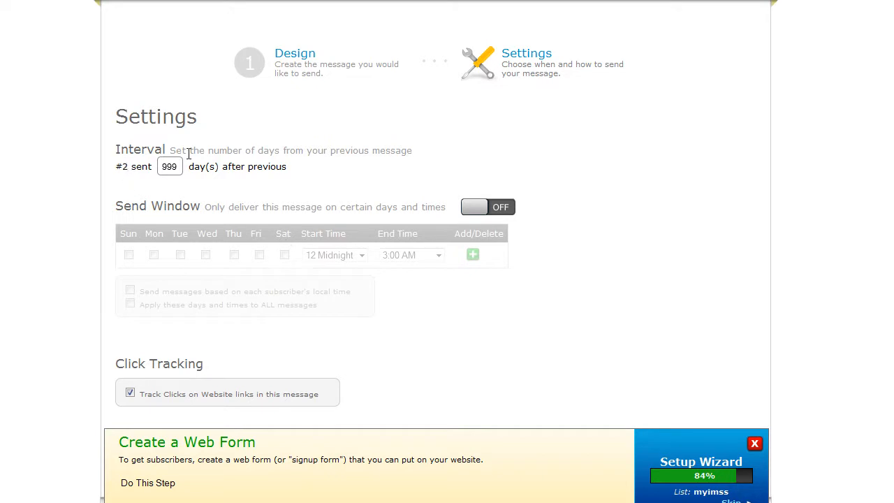
Step: Set the second message to send 1 day after the previous one, then save and exit
{"action": "left_click_drag", "start_coordinate": [181, 166], "coordinate": [137, 167]}
{"action": "type", "text": "1"}
{"action": "scroll", "coordinate": [542, 356], "scroll_direction": "down", "scroll_amount": 2}
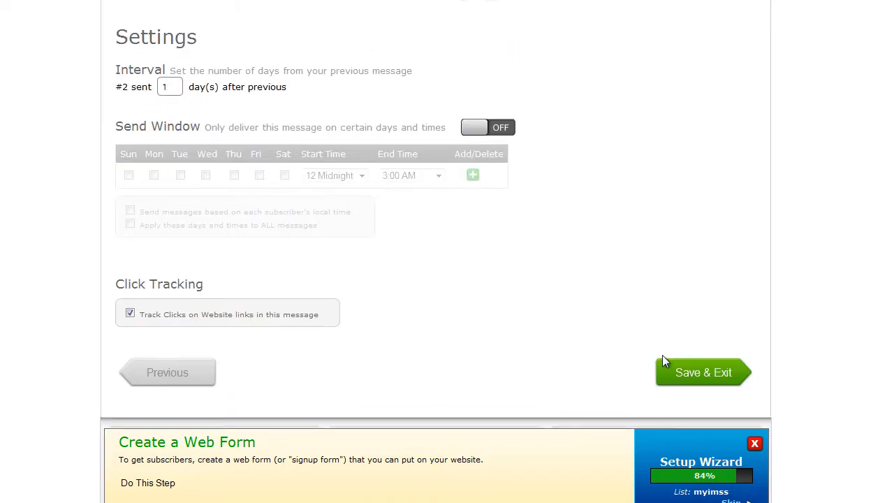
{"action": "left_click", "coordinate": [705, 370]}
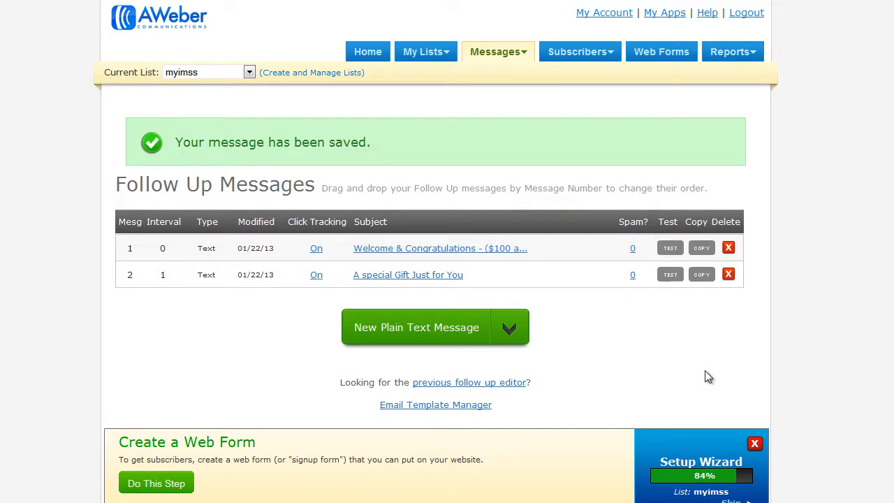
Step: Start a new plain text follow-up message and open Responder 03.txt in Notepad
{"action": "left_click", "coordinate": [423, 334]}
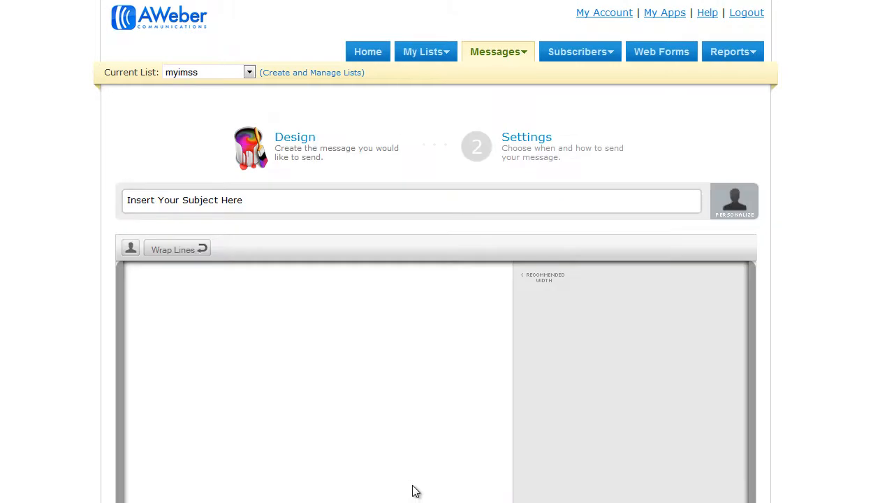
{"action": "left_click", "coordinate": [240, 502]}
{"action": "left_click", "coordinate": [165, 49]}
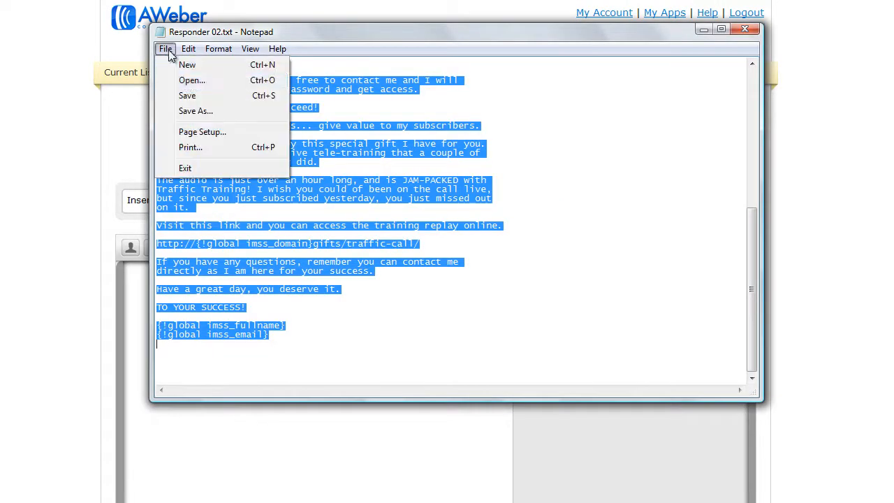
{"action": "left_click", "coordinate": [188, 82]}
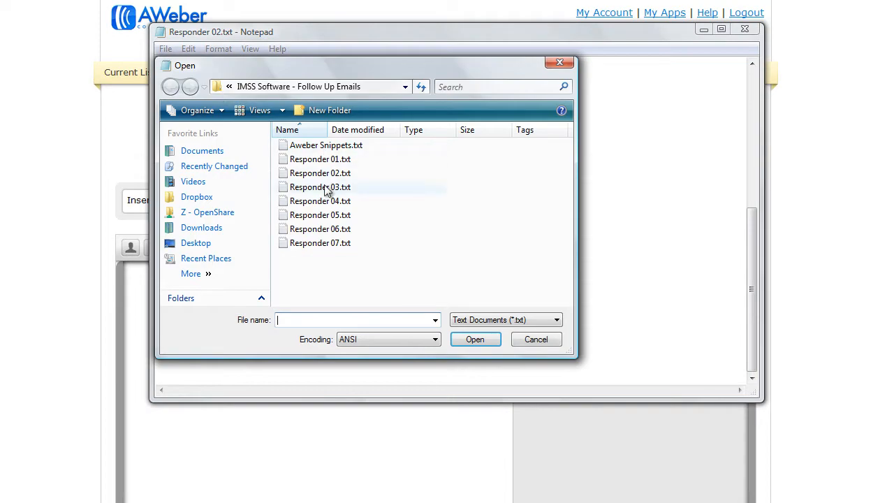
{"action": "left_click", "coordinate": [324, 187]}
{"action": "left_click", "coordinate": [479, 341]}
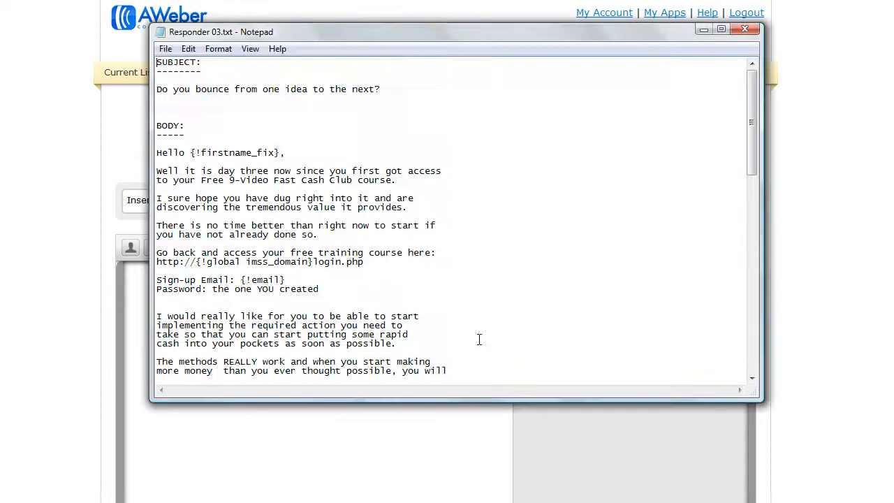
Step: Copy the subject "Do you bounce from one idea to the next?" from Responder 03.txt into the new message's subject
{"action": "left_click_drag", "start_coordinate": [158, 89], "coordinate": [384, 89]}
{"action": "key", "text": "ctrl+c"}
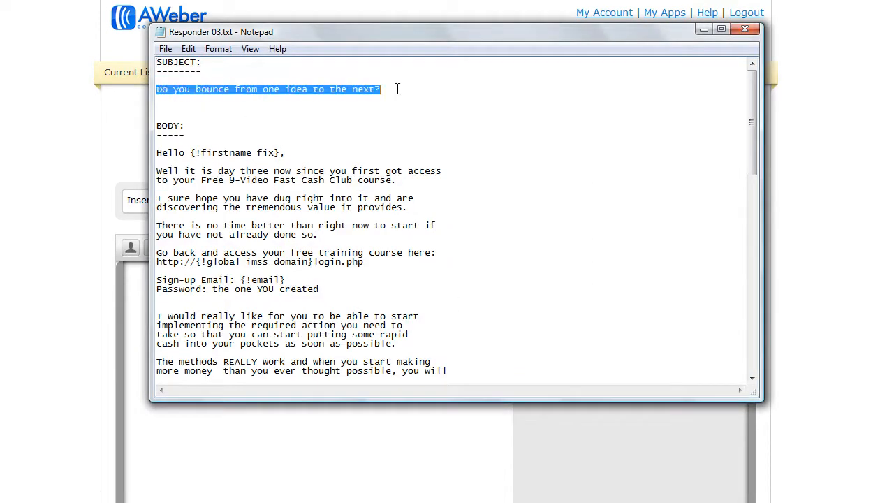
{"action": "left_click", "coordinate": [234, 502]}
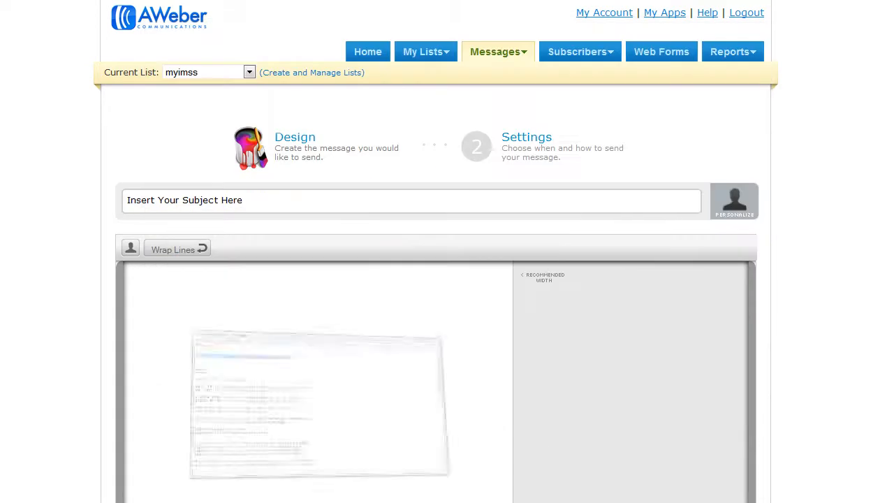
{"action": "left_click", "coordinate": [208, 202]}
{"action": "key", "text": "ctrl+v"}
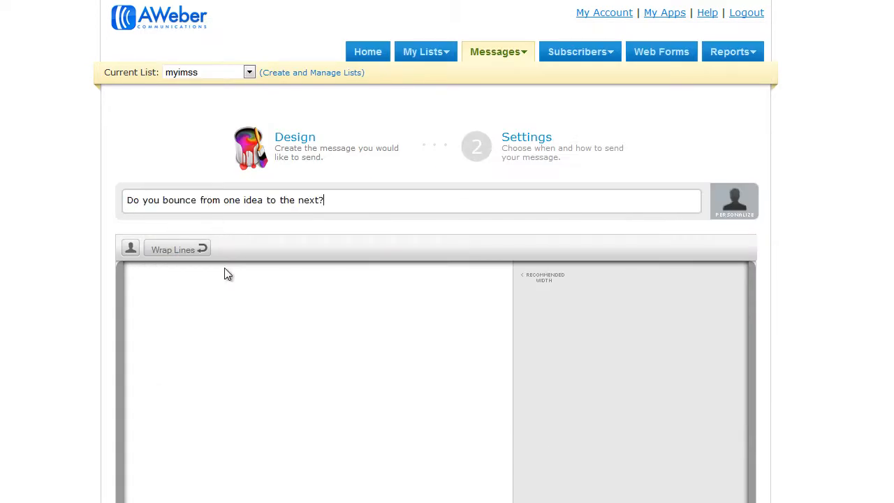
Step: Copy the body text from Responder 03.txt and paste it into the third message's body
{"action": "left_click", "coordinate": [234, 502]}
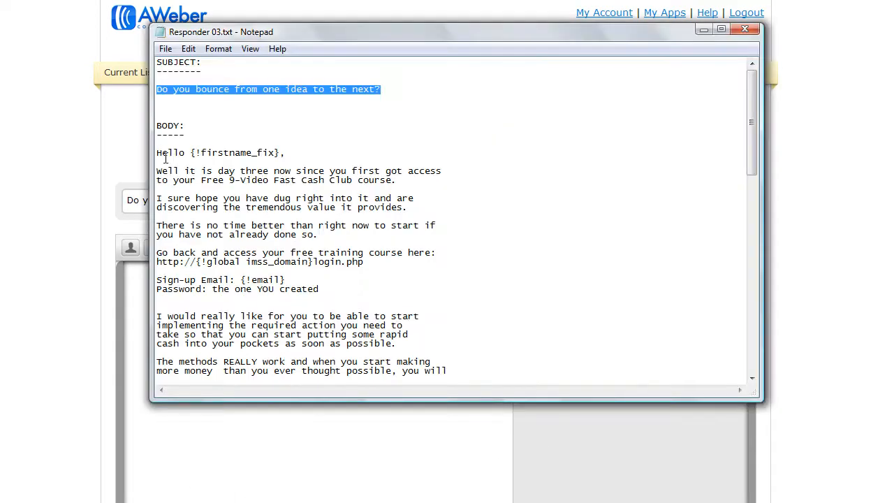
{"action": "left_click_drag", "start_coordinate": [158, 153], "coordinate": [248, 351]}
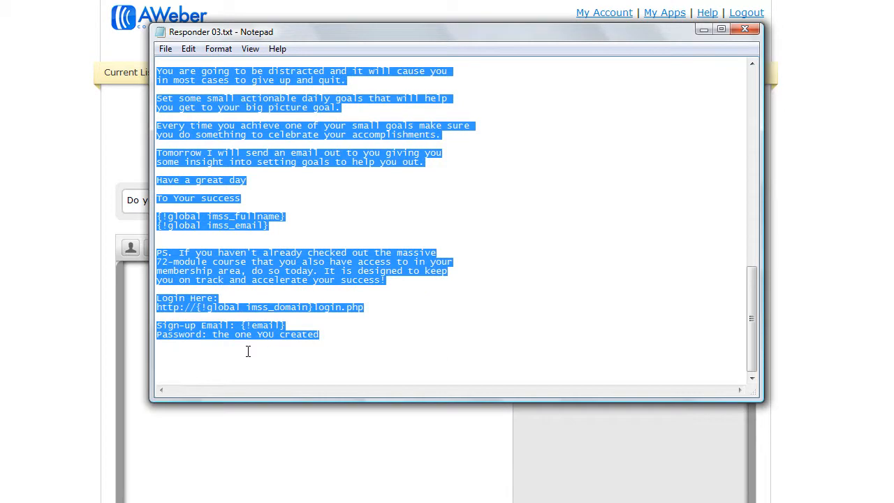
{"action": "key", "text": "ctrl+c"}
{"action": "left_click", "coordinate": [205, 411]}
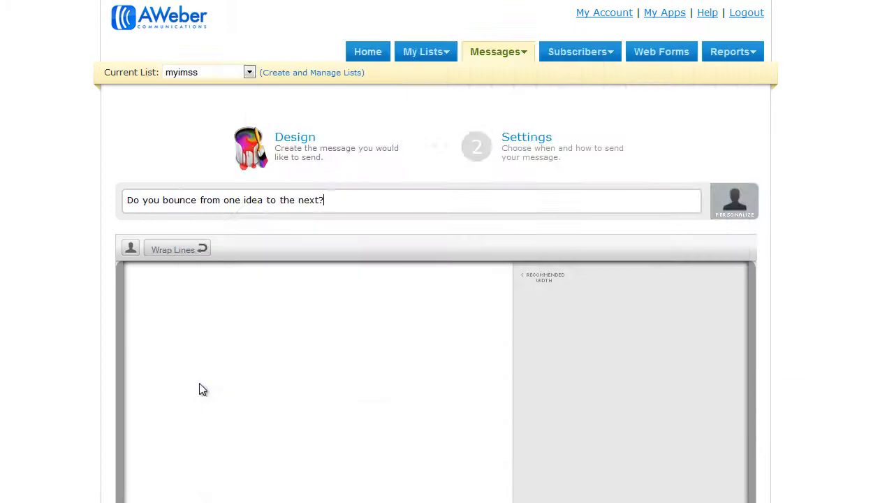
{"action": "key", "text": "ctrl+v"}
{"action": "scroll", "coordinate": [465, 356], "scroll_direction": "down", "scroll_amount": 2}
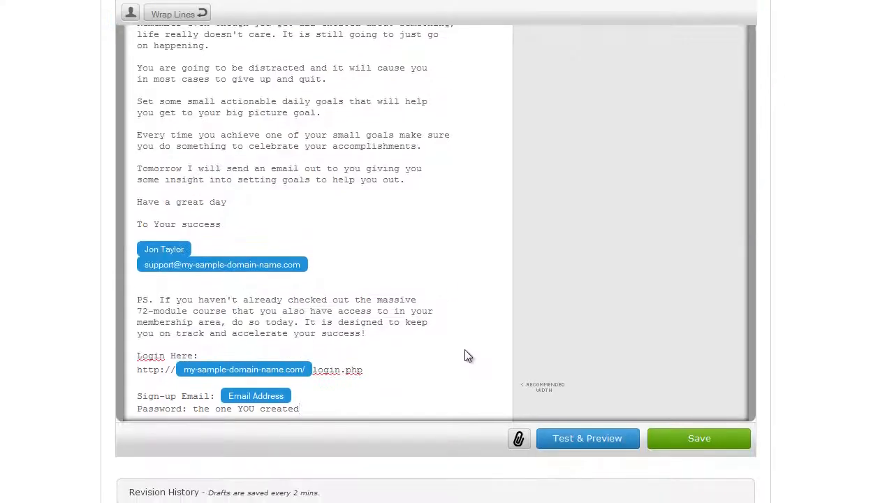
Step: Save the third message's content and continue to its settings
{"action": "left_click", "coordinate": [690, 363]}
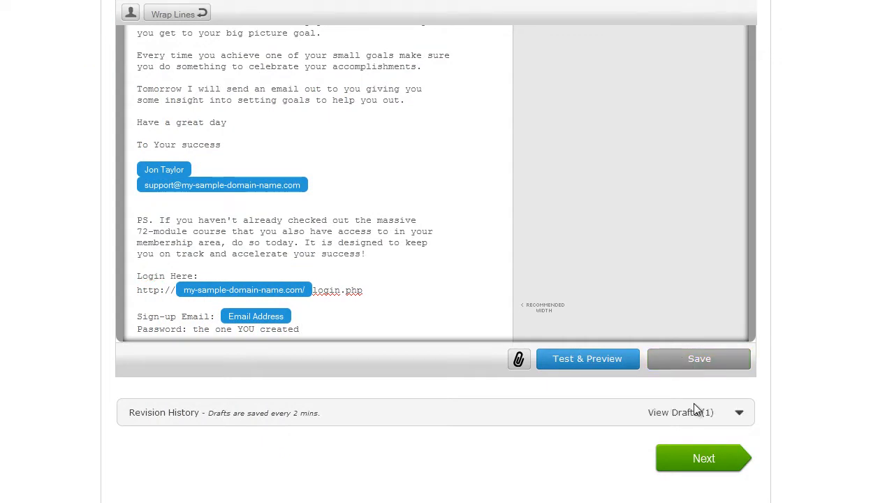
{"action": "left_click", "coordinate": [702, 458]}
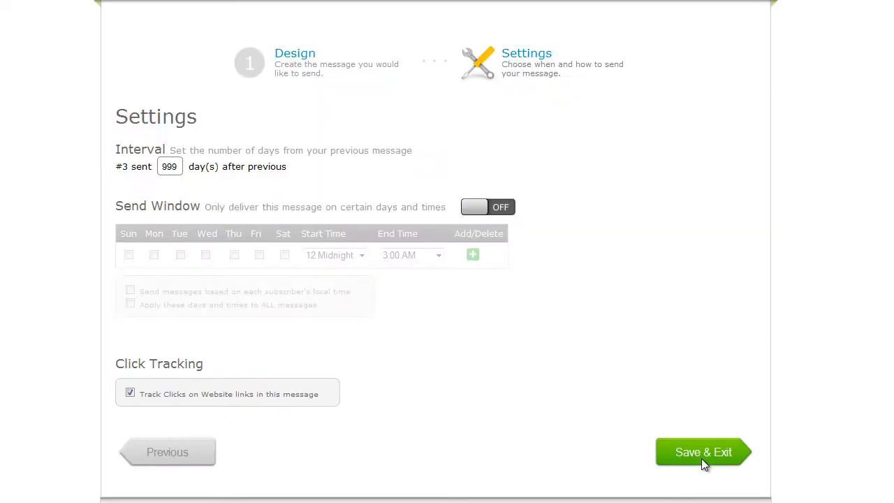
Step: Set the third message to send 1 day after the previous one, then save and exit
{"action": "left_click_drag", "start_coordinate": [176, 170], "coordinate": [142, 166]}
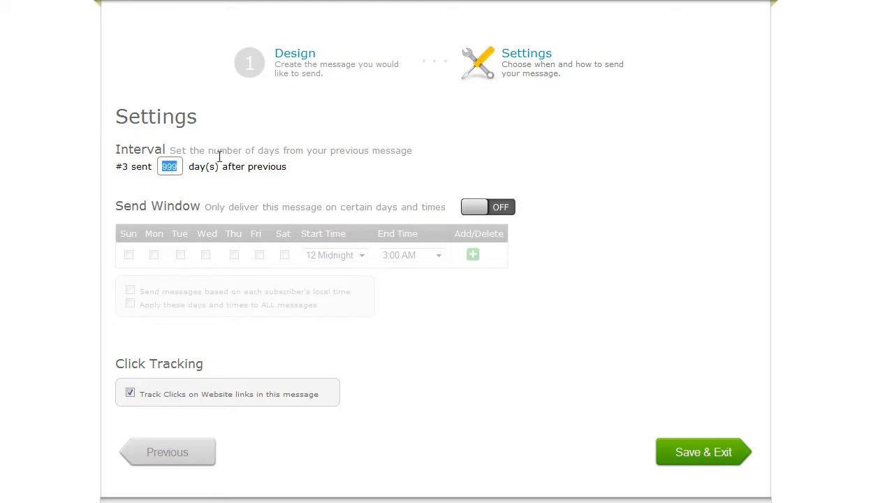
{"action": "type", "text": "1"}
{"action": "left_click", "coordinate": [692, 450]}
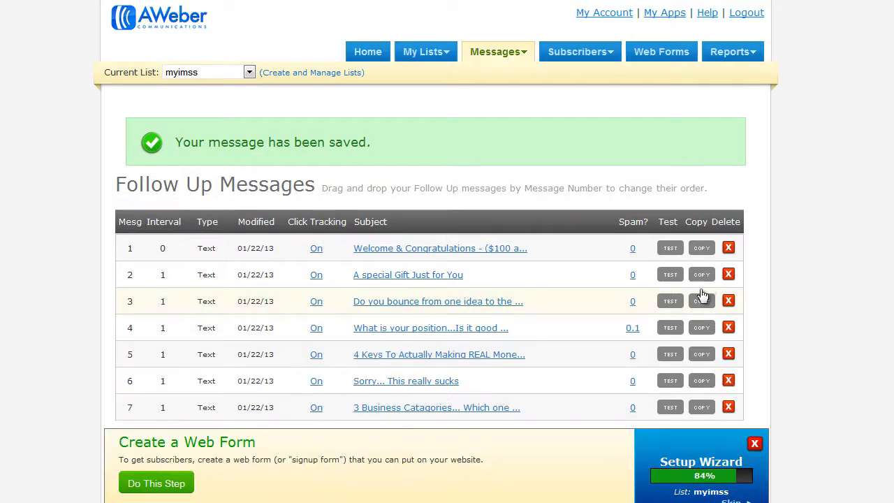
Step: Create a new web form with the default template and save it
{"action": "scroll", "coordinate": [698, 289], "scroll_direction": "down", "scroll_amount": 2}
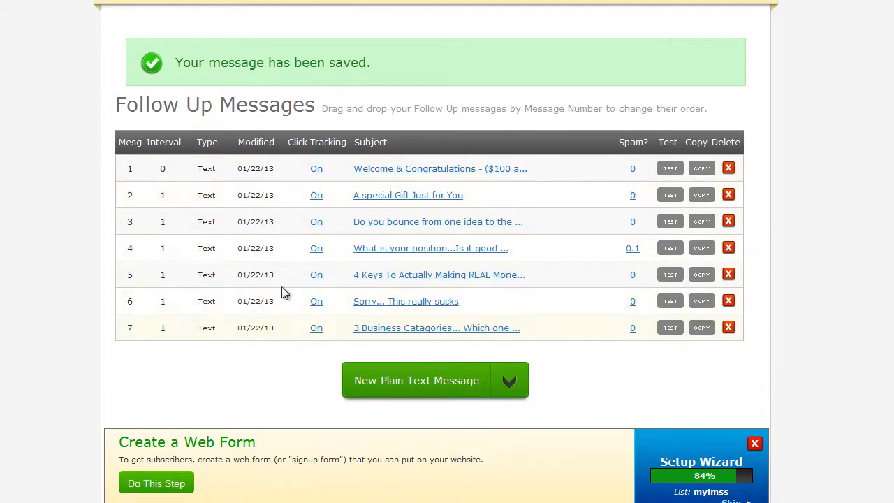
{"action": "scroll", "coordinate": [523, 202], "scroll_direction": "up", "scroll_amount": 2}
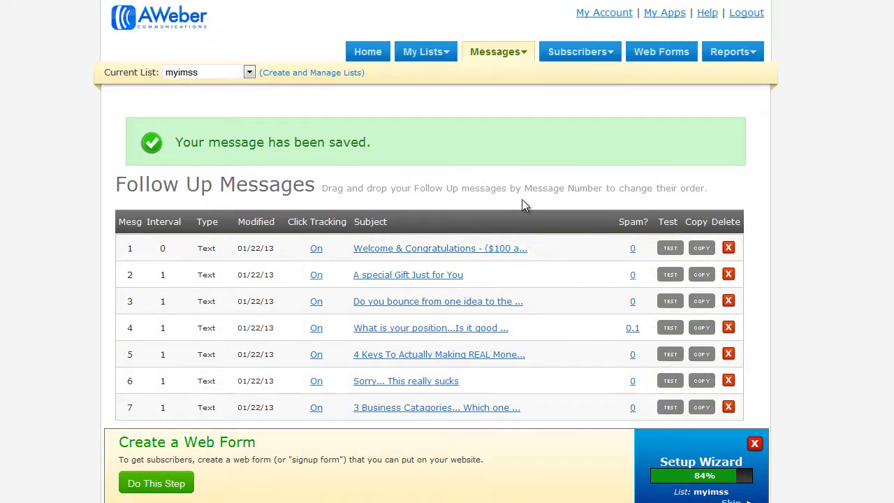
{"action": "left_click", "coordinate": [658, 56]}
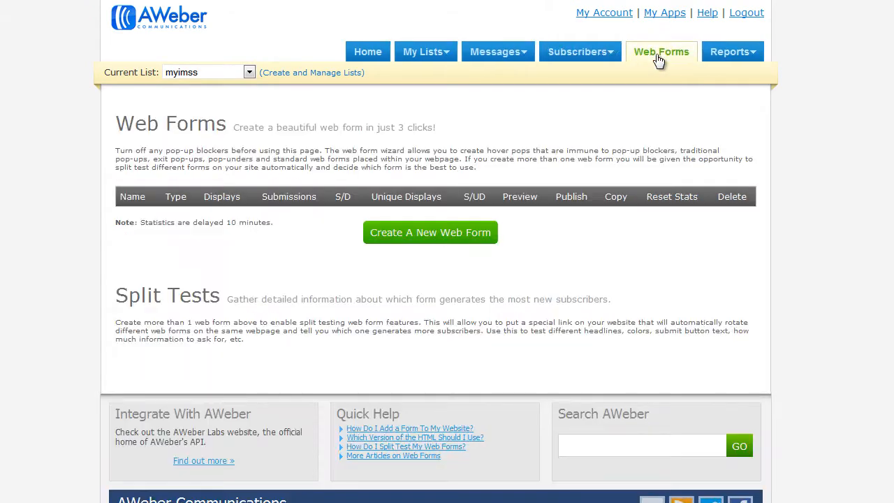
{"action": "left_click", "coordinate": [424, 237]}
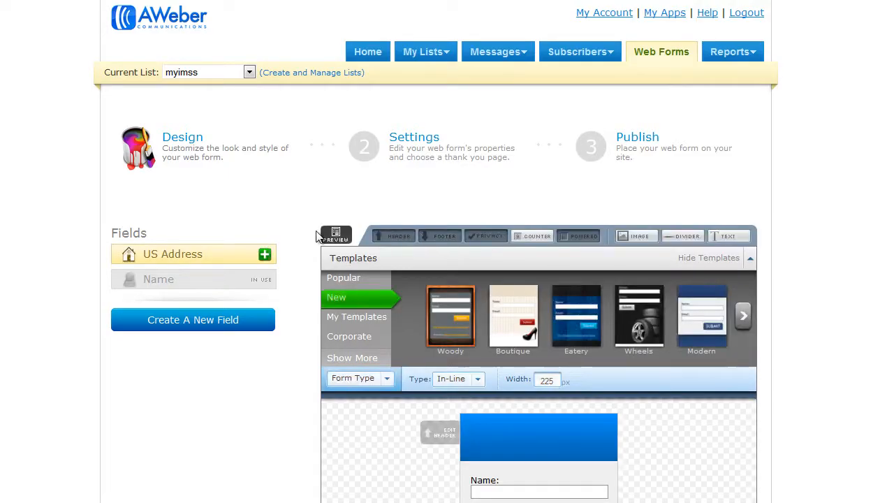
{"action": "scroll", "coordinate": [304, 238], "scroll_direction": "down", "scroll_amount": 3}
{"action": "scroll", "coordinate": [304, 238], "scroll_direction": "down", "scroll_amount": 2}
{"action": "scroll", "coordinate": [303, 239], "scroll_direction": "down", "scroll_amount": 2}
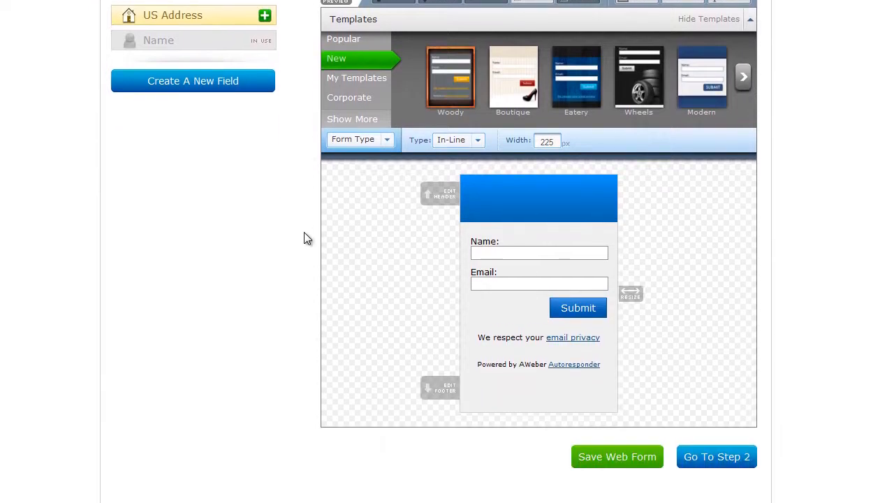
{"action": "scroll", "coordinate": [304, 238], "scroll_direction": "down", "scroll_amount": 2}
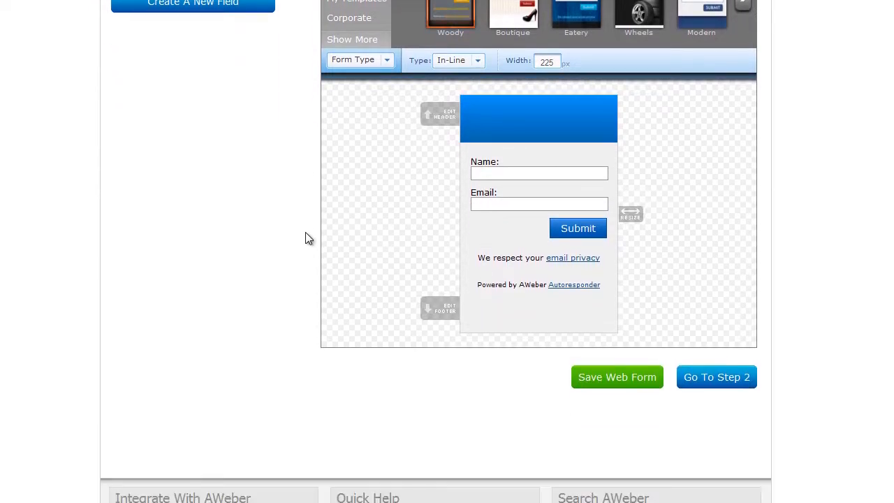
{"action": "left_click", "coordinate": [620, 376]}
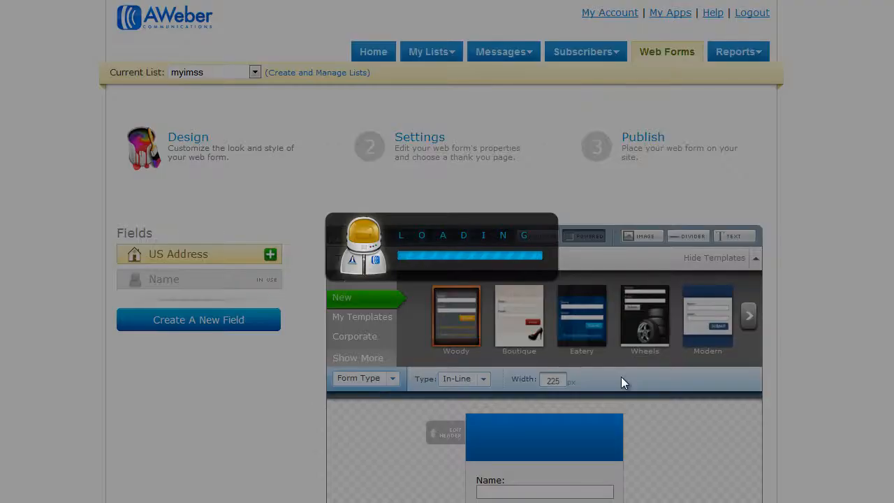
Step: Continue to the web form's settings and name the form IMSS Optin
{"action": "scroll", "coordinate": [614, 376], "scroll_direction": "down", "scroll_amount": 6}
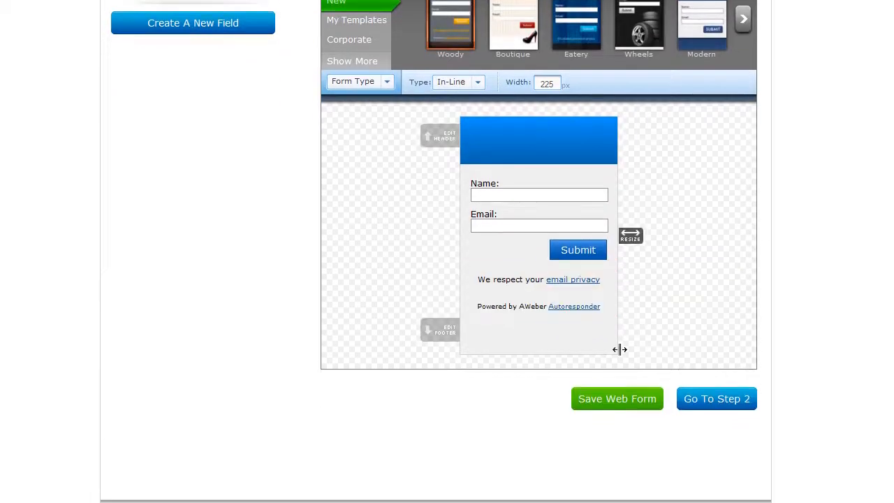
{"action": "scroll", "coordinate": [718, 407], "scroll_direction": "down", "scroll_amount": 1}
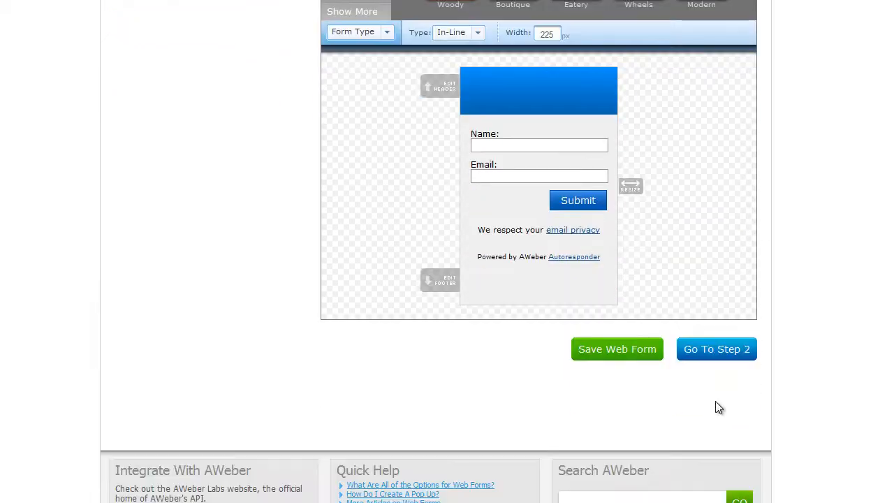
{"action": "left_click", "coordinate": [722, 356]}
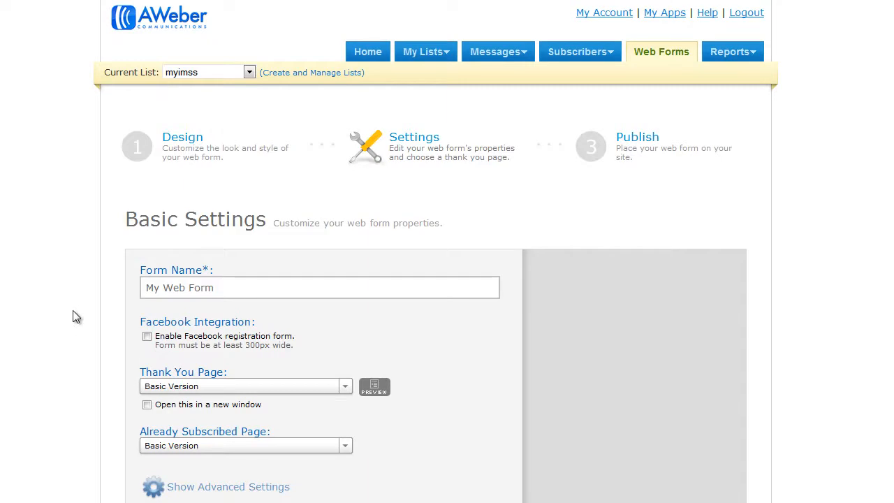
{"action": "scroll", "coordinate": [74, 311], "scroll_direction": "down", "scroll_amount": 2}
{"action": "left_click", "coordinate": [222, 210]}
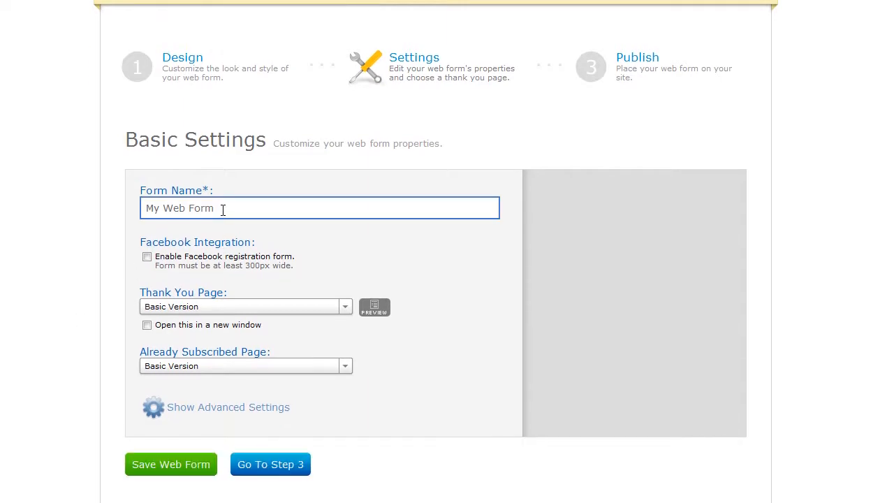
{"action": "left_click_drag", "start_coordinate": [222, 210], "coordinate": [91, 206]}
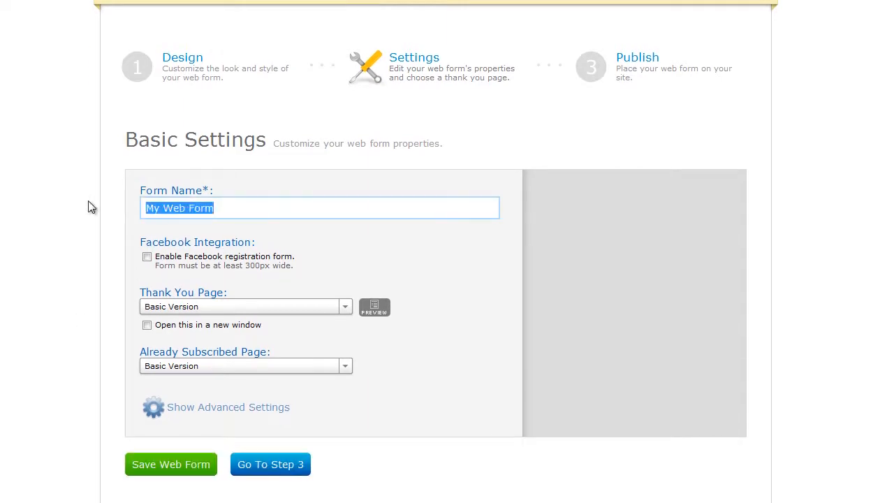
{"action": "type", "text": "IMSS"}
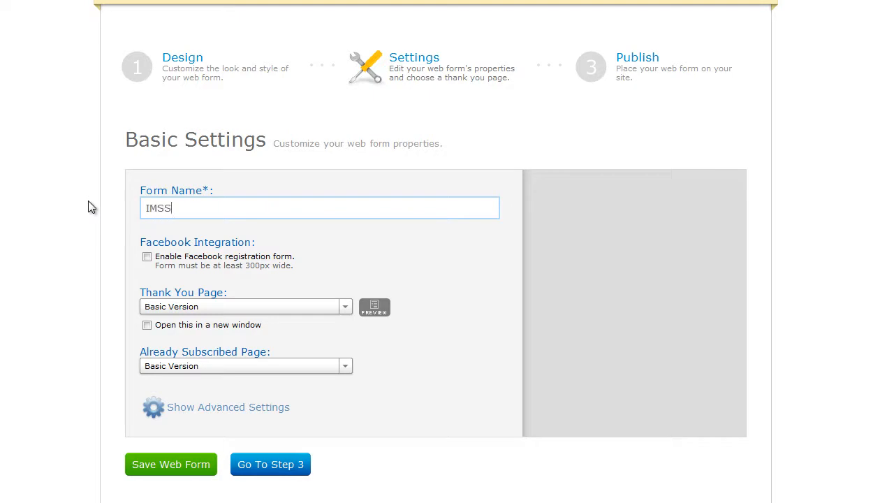
{"action": "type", "text": " Optin"}
Step: Show the web form's advanced settings and save the web form
{"action": "scroll", "coordinate": [89, 202], "scroll_direction": "down", "scroll_amount": 2}
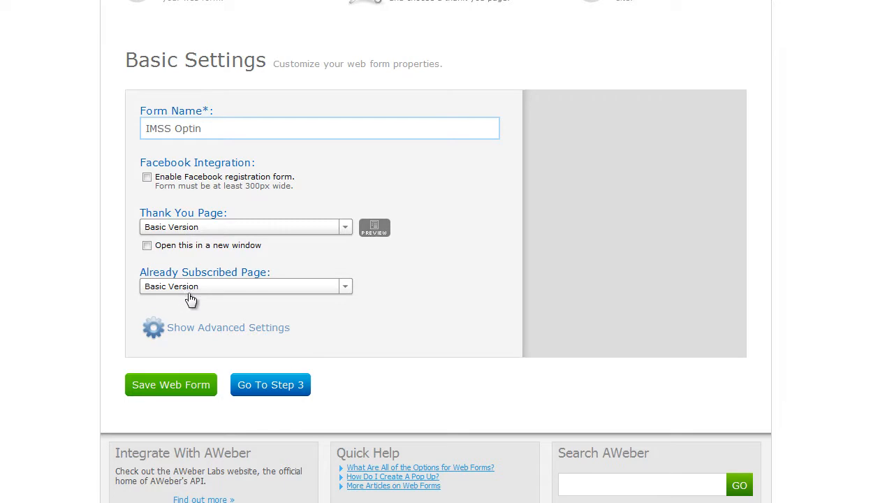
{"action": "left_click", "coordinate": [241, 338]}
{"action": "scroll", "coordinate": [238, 328], "scroll_direction": "down", "scroll_amount": 2}
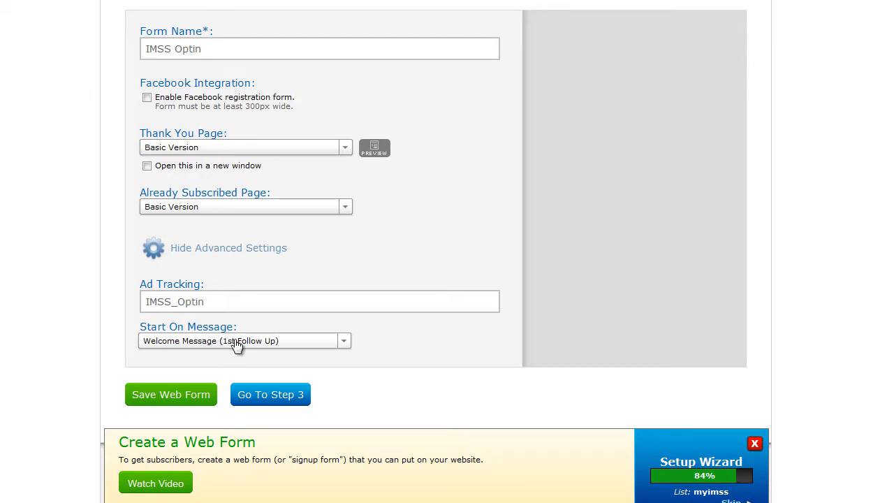
{"action": "left_click", "coordinate": [179, 395]}
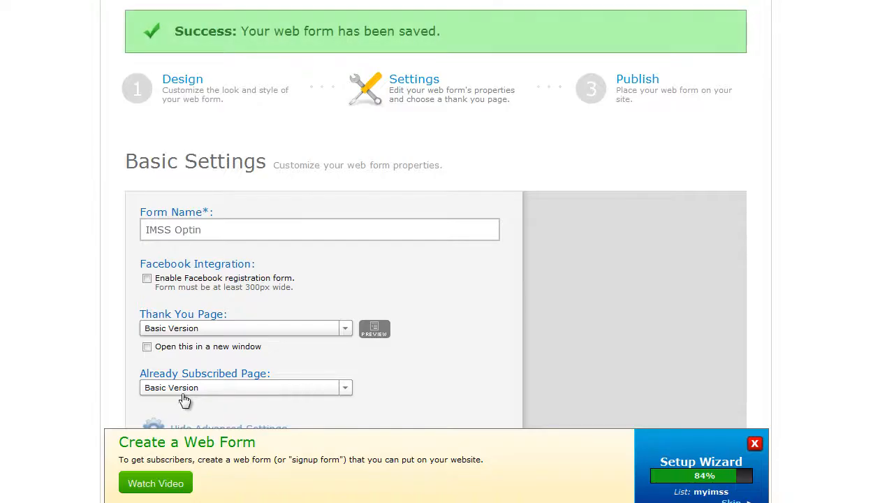
Step: Continue to the web form's publish step and review the publishing options
{"action": "scroll", "coordinate": [189, 340], "scroll_direction": "down", "scroll_amount": 4}
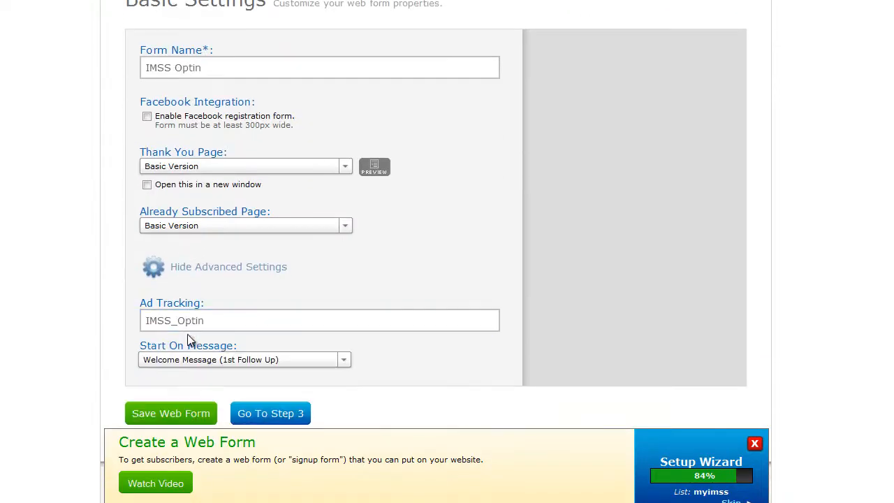
{"action": "scroll", "coordinate": [262, 341], "scroll_direction": "down", "scroll_amount": 1}
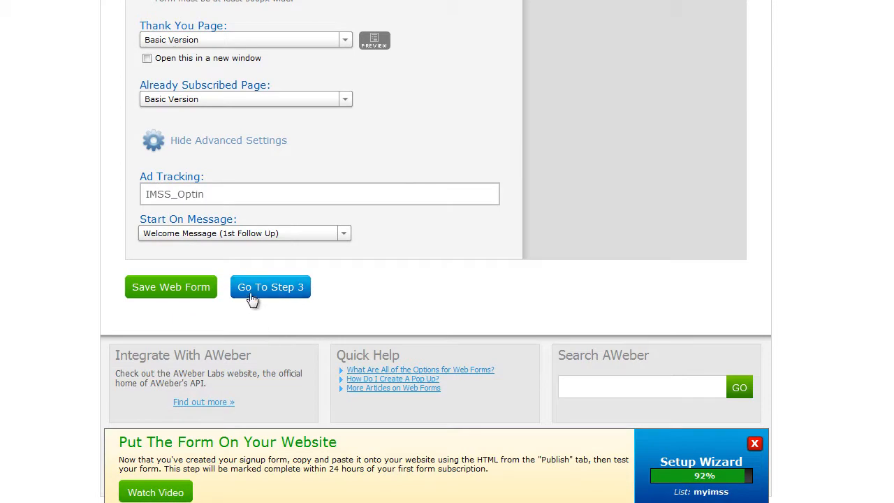
{"action": "left_click", "coordinate": [272, 288]}
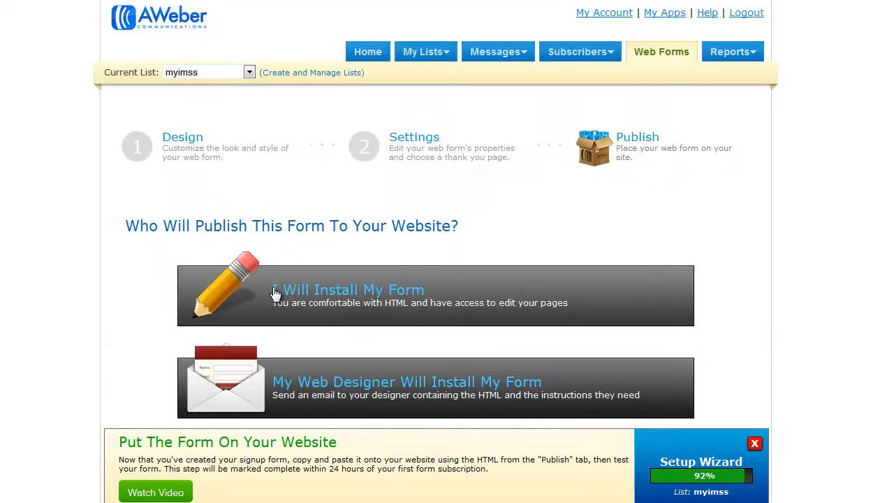
{"action": "scroll", "coordinate": [274, 293], "scroll_direction": "down", "scroll_amount": 1}
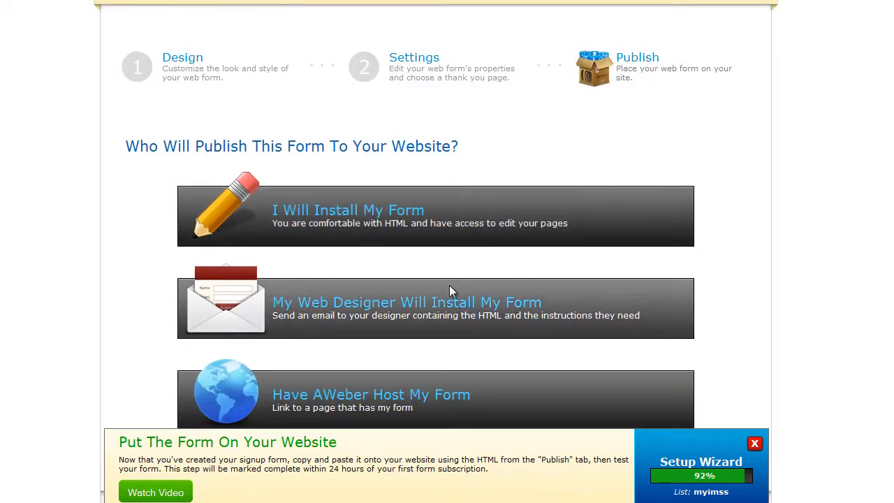
Step: Choose to install the form yourself and show the form's raw HTML version
{"action": "left_click", "coordinate": [325, 215]}
{"action": "scroll", "coordinate": [325, 209], "scroll_direction": "down", "scroll_amount": 2}
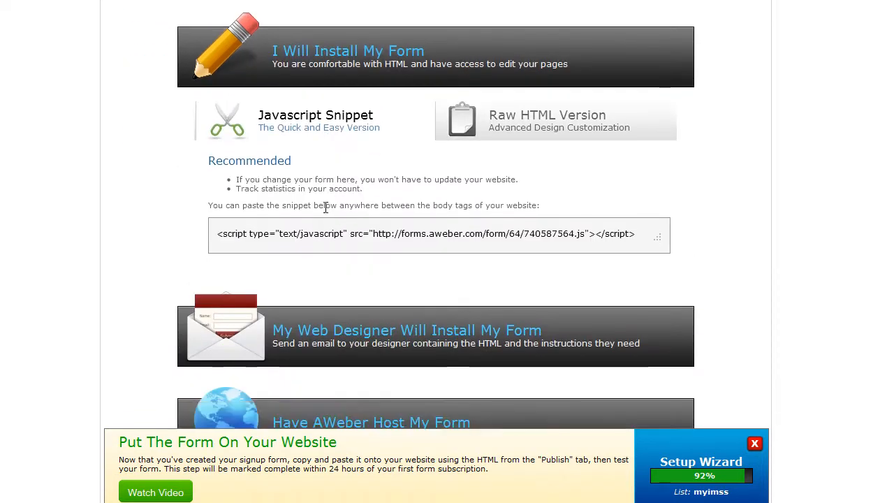
{"action": "left_click", "coordinate": [548, 121]}
{"action": "scroll", "coordinate": [552, 112], "scroll_direction": "down", "scroll_amount": 1}
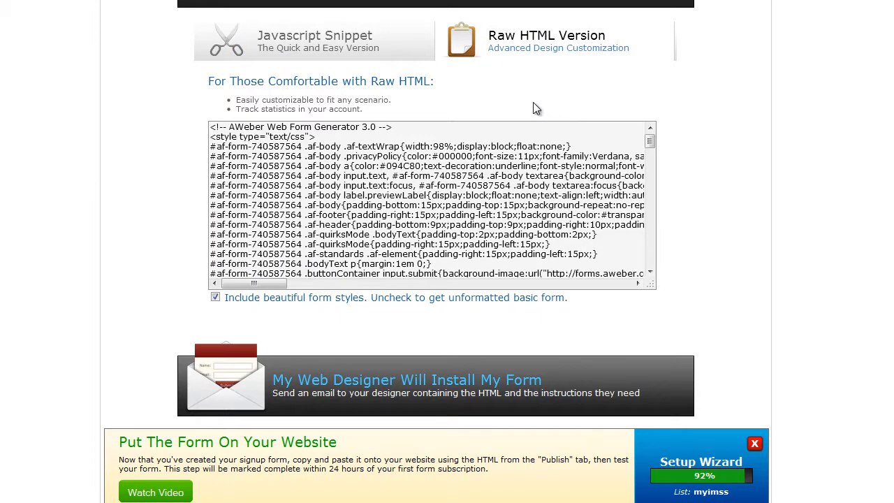
Step: Select and copy the entire raw HTML code of the web form
{"action": "left_click", "coordinate": [306, 192]}
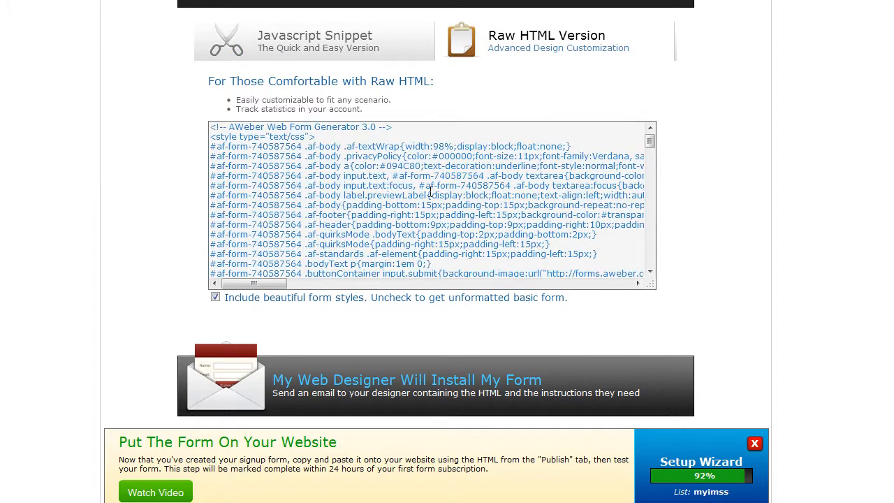
{"action": "key", "text": "ctrl+a"}
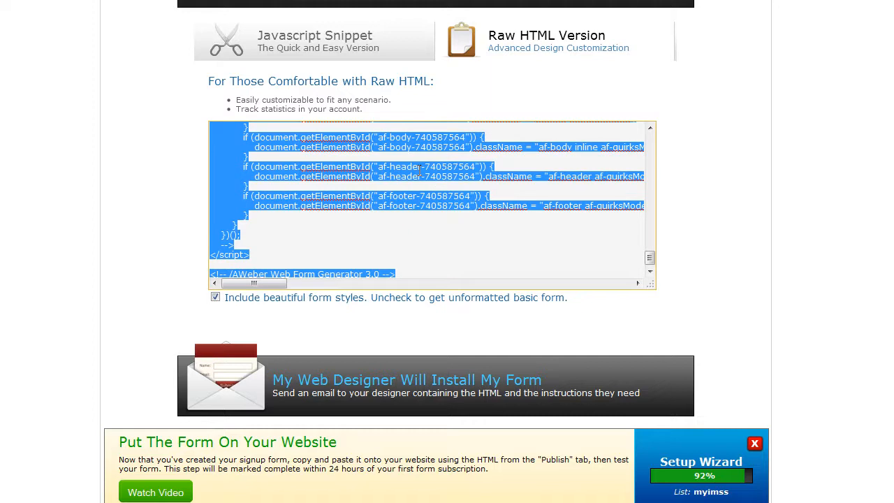
{"action": "right_click", "coordinate": [420, 167]}
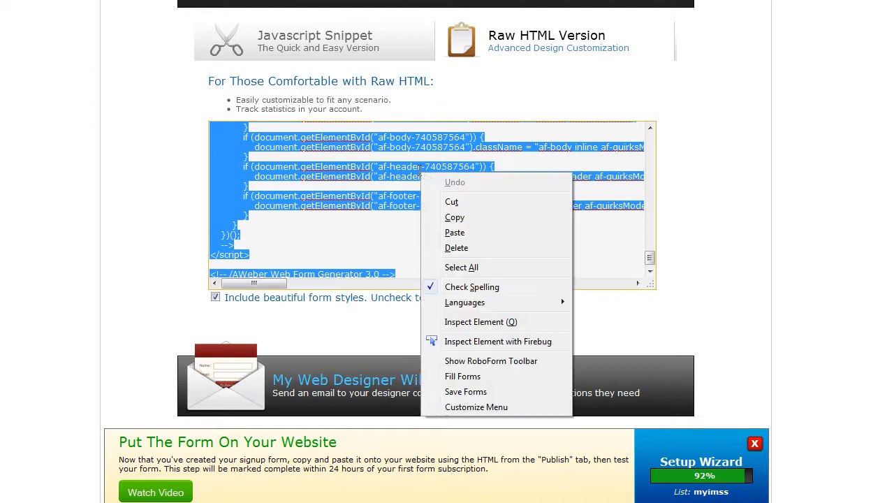
{"action": "left_click", "coordinate": [464, 220]}
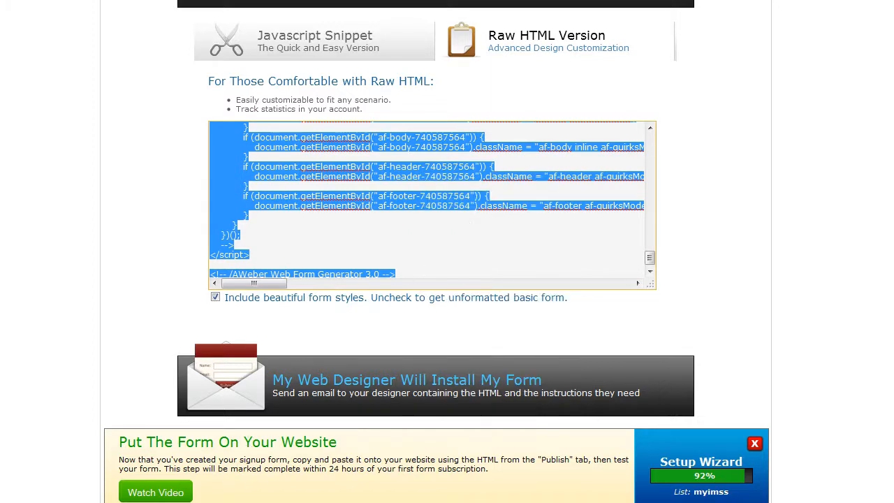
Step: Switch to Notepad, start a new blank document and paste the web form's HTML code into it
{"action": "left_click", "coordinate": [245, 475]}
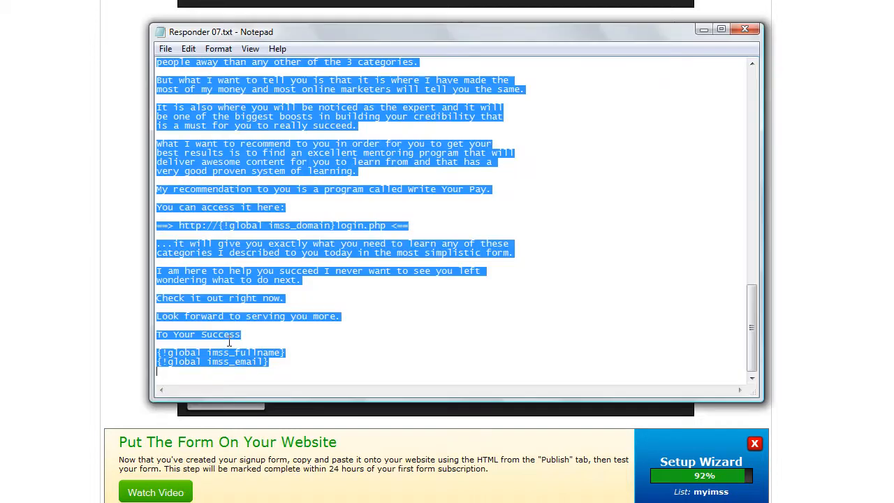
{"action": "left_click", "coordinate": [165, 49]}
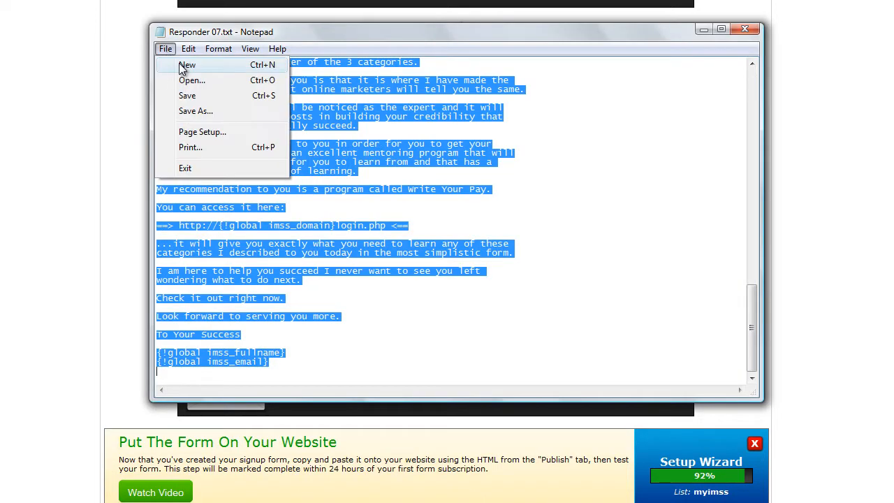
{"action": "left_click", "coordinate": [185, 65]}
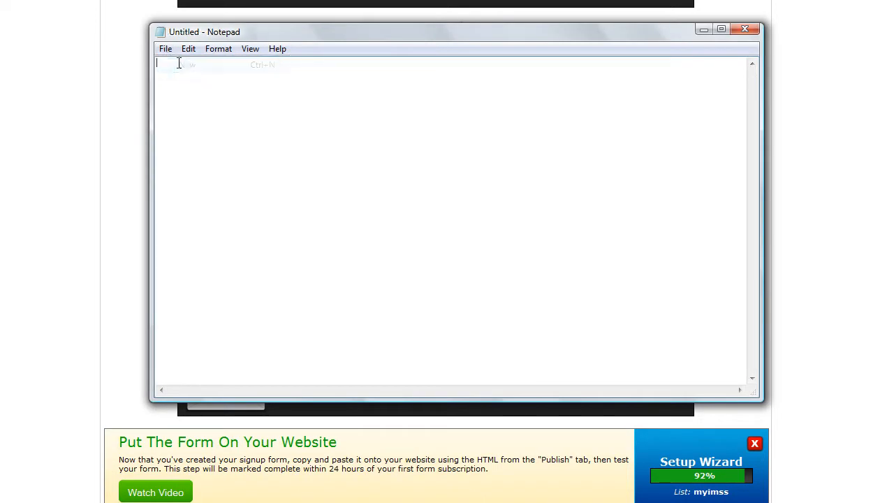
{"action": "right_click", "coordinate": [230, 99]}
{"action": "left_click", "coordinate": [270, 158]}
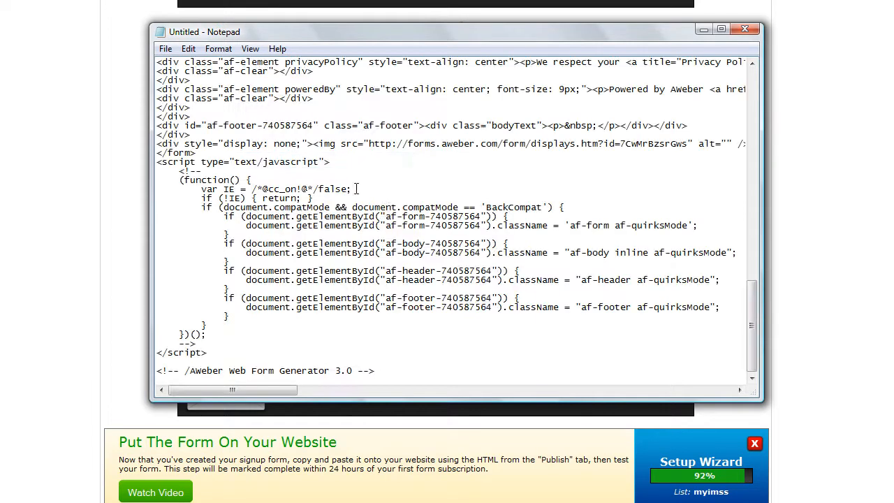
Step: Locate the hidden input fields in the pasted form code and copy those seven hidden input lines
{"action": "left_click_drag", "start_coordinate": [753, 319], "coordinate": [751, 208]}
{"action": "left_click_drag", "start_coordinate": [747, 186], "coordinate": [745, 209]}
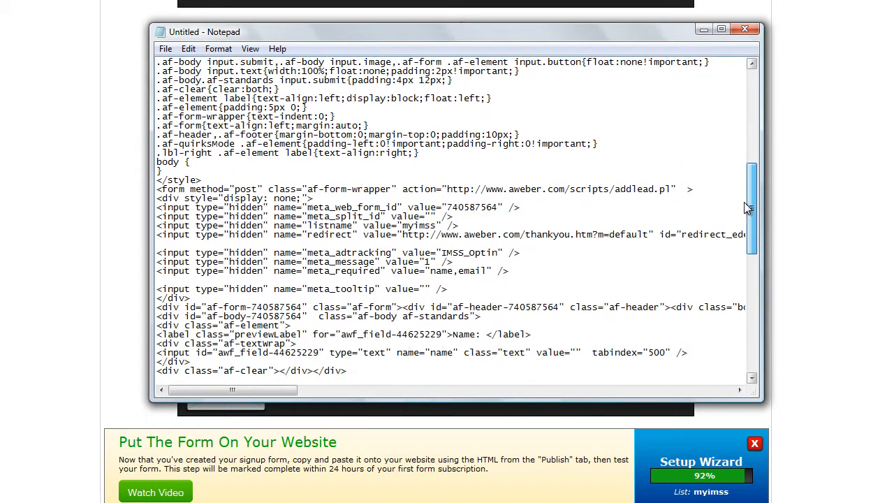
{"action": "left_click_drag", "start_coordinate": [158, 189], "coordinate": [258, 188]}
{"action": "left_click", "coordinate": [257, 188]}
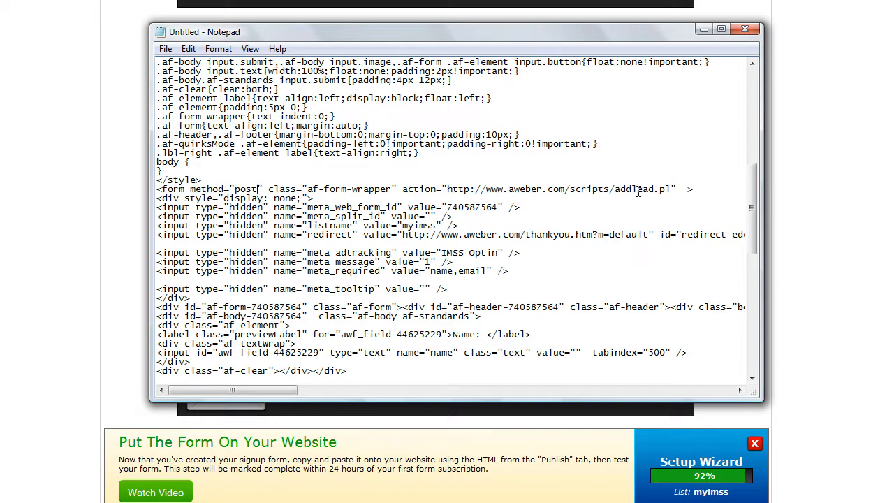
{"action": "left_click_drag", "start_coordinate": [308, 207], "coordinate": [396, 204]}
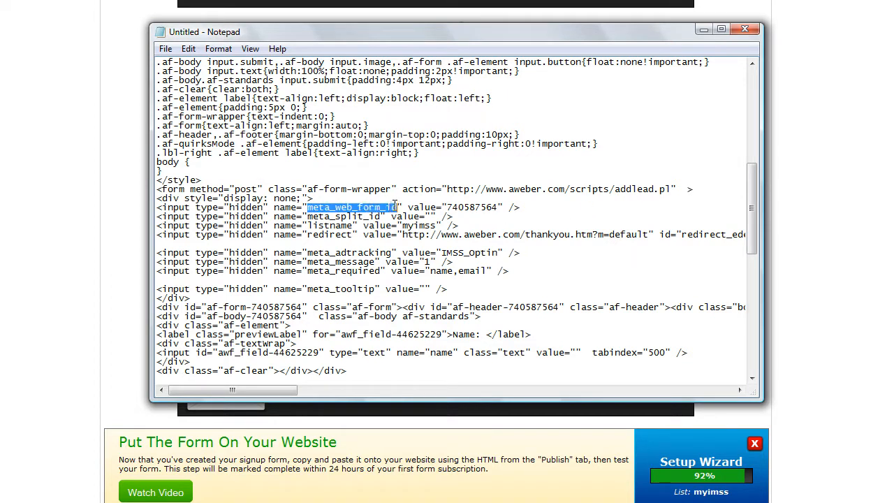
{"action": "left_click_drag", "start_coordinate": [311, 216], "coordinate": [382, 216]}
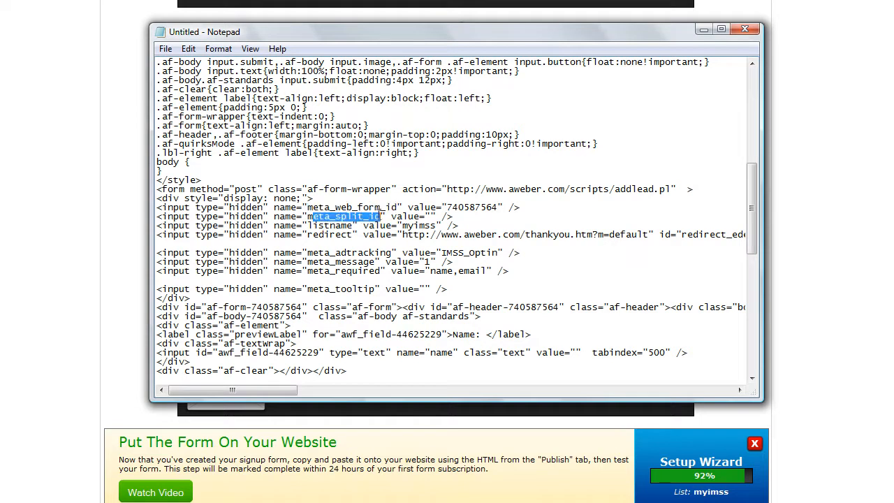
{"action": "left_click_drag", "start_coordinate": [318, 225], "coordinate": [363, 225]}
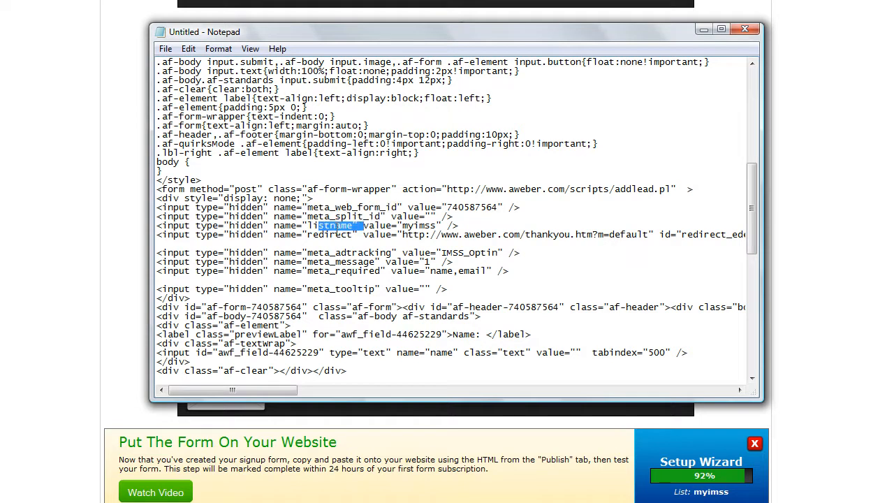
{"action": "left_click", "coordinate": [307, 225]}
{"action": "scroll", "coordinate": [176, 213], "scroll_direction": "down", "scroll_amount": 1}
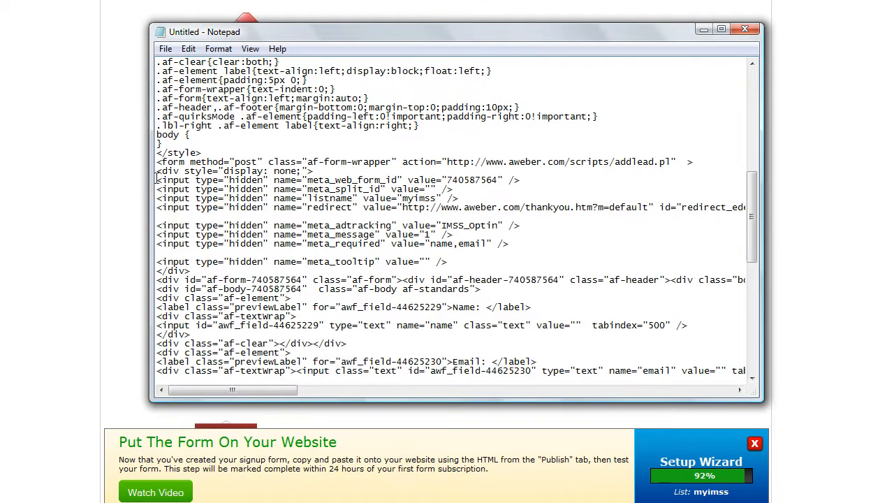
{"action": "left_click_drag", "start_coordinate": [156, 180], "coordinate": [537, 242]}
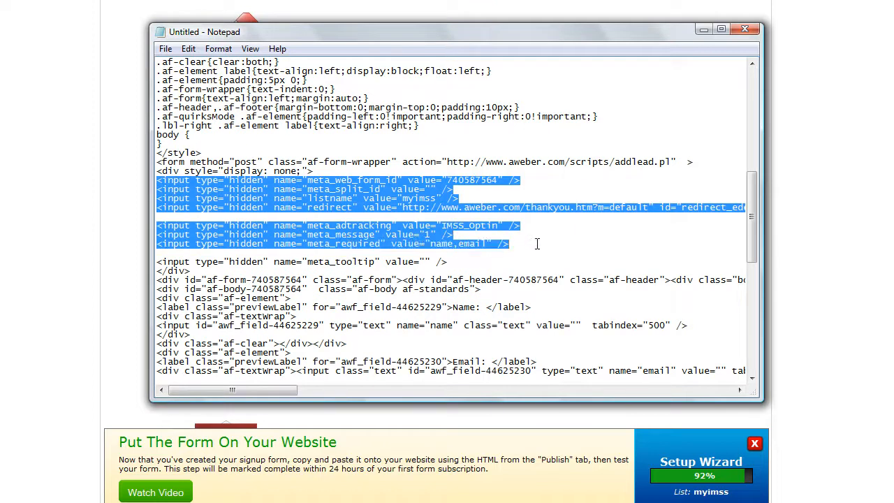
{"action": "right_click", "coordinate": [424, 240]}
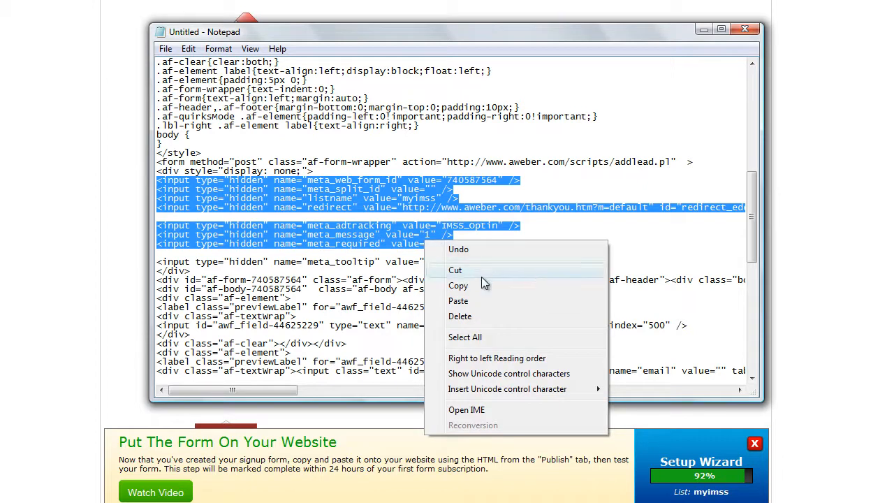
{"action": "left_click", "coordinate": [458, 285]}
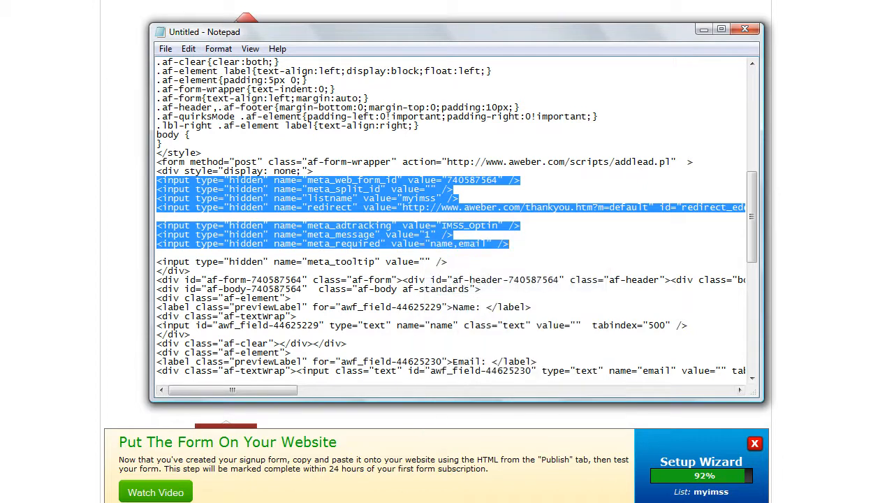
Step: Switch to the Aweber Snippets.txt file and paste the hidden input lines below the Aweber List Items
{"action": "key", "text": "alt+Tab"}
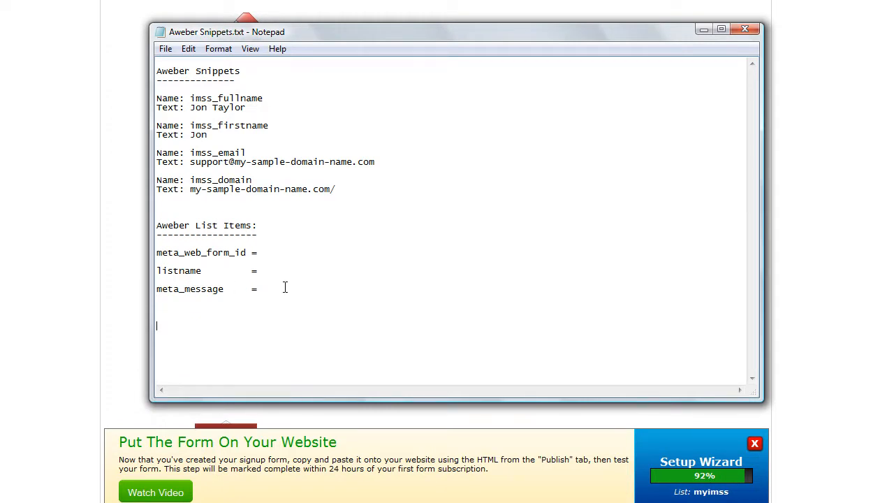
{"action": "right_click", "coordinate": [206, 346]}
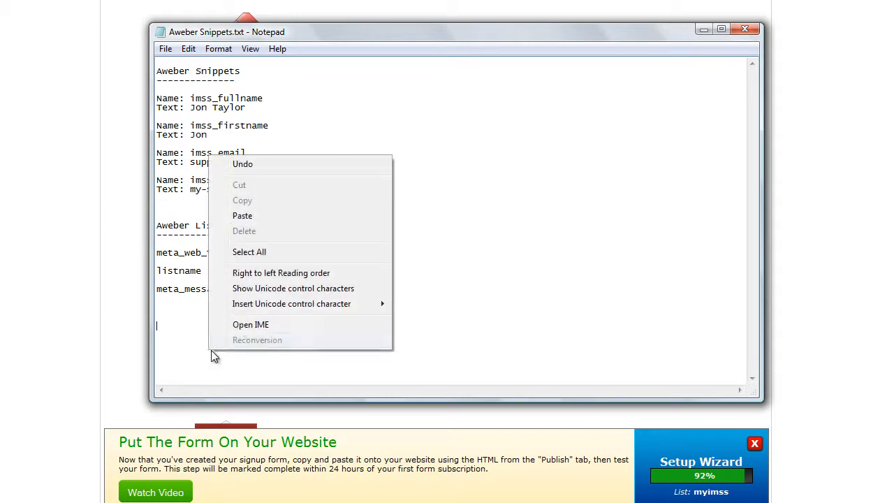
{"action": "left_click", "coordinate": [257, 222]}
{"action": "scroll", "coordinate": [349, 320], "scroll_direction": "down", "scroll_amount": 1}
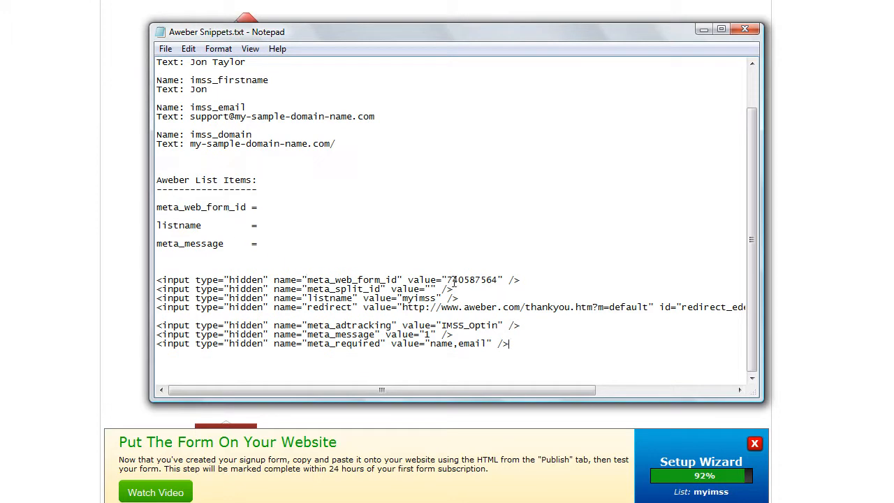
Step: Copy the form ID 740587564 from the hidden input and paste it after meta_web_form_id =
{"action": "left_click_drag", "start_coordinate": [449, 279], "coordinate": [497, 279]}
{"action": "right_click", "coordinate": [486, 284]}
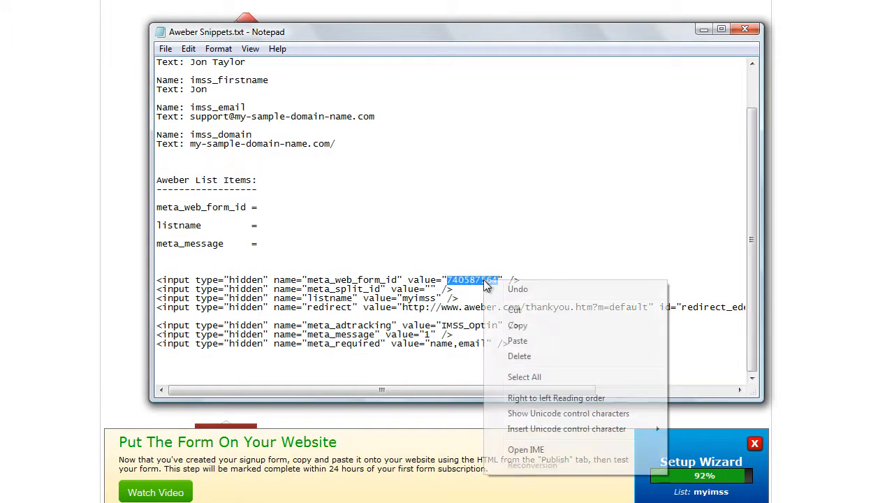
{"action": "left_click", "coordinate": [529, 325]}
{"action": "left_click", "coordinate": [287, 207]}
{"action": "right_click", "coordinate": [287, 208]}
{"action": "left_click", "coordinate": [335, 267]}
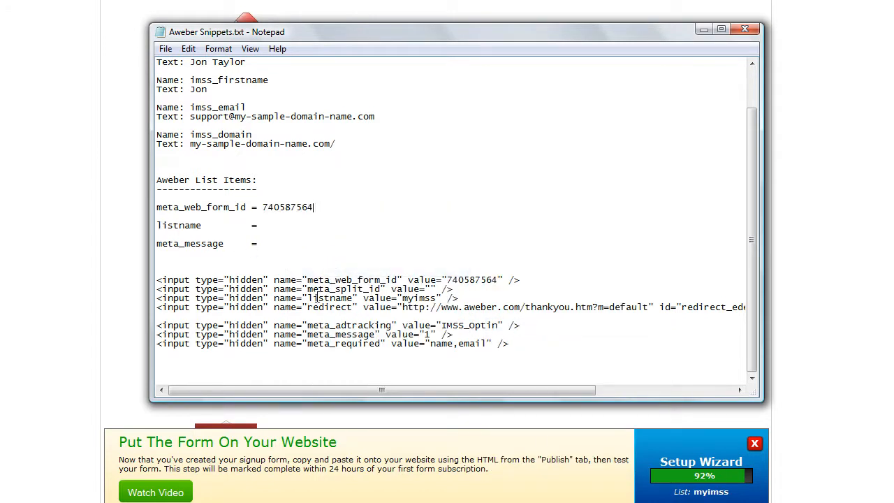
Step: Copy the list name myimss from the hidden input and paste it after listname =
{"action": "left_click_drag", "start_coordinate": [402, 298], "coordinate": [438, 297]}
{"action": "right_click", "coordinate": [424, 299]}
{"action": "left_click", "coordinate": [463, 342]}
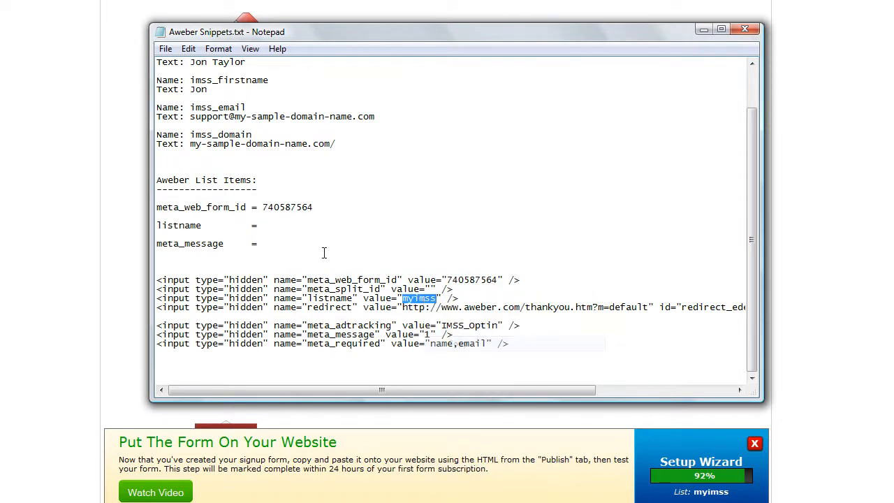
{"action": "left_click", "coordinate": [286, 225]}
{"action": "right_click", "coordinate": [286, 227]}
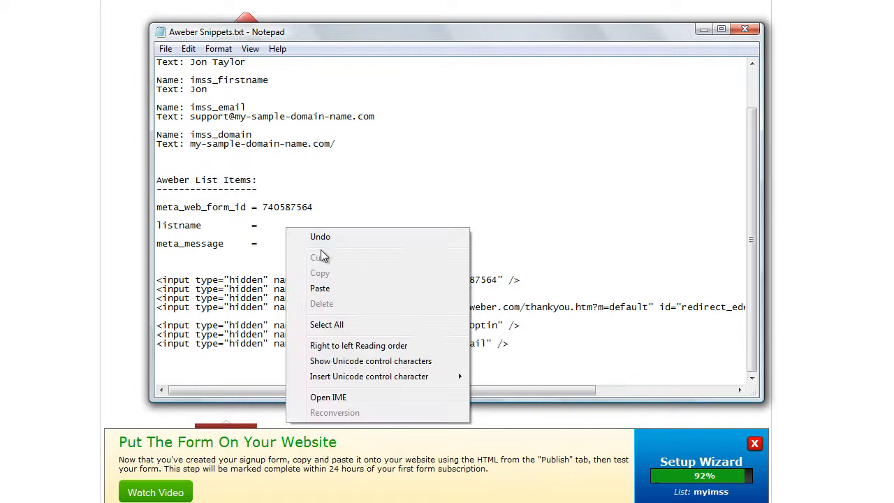
{"action": "left_click", "coordinate": [336, 286]}
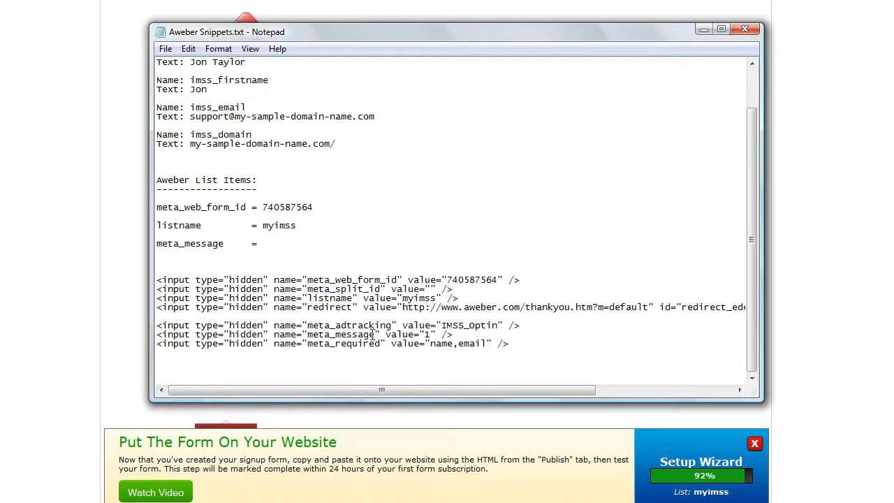
Step: Copy the meta_message value 1 from the hidden input and paste it after meta_message =
{"action": "left_click_drag", "start_coordinate": [423, 334], "coordinate": [431, 335]}
{"action": "right_click", "coordinate": [428, 339]}
{"action": "left_click", "coordinate": [463, 185]}
{"action": "left_click", "coordinate": [287, 243]}
{"action": "right_click", "coordinate": [286, 244]}
{"action": "left_click", "coordinate": [320, 306]}
Step: Cut the pasted hidden input lines out of the snippets file and save the file
{"action": "left_click_drag", "start_coordinate": [158, 278], "coordinate": [542, 352]}
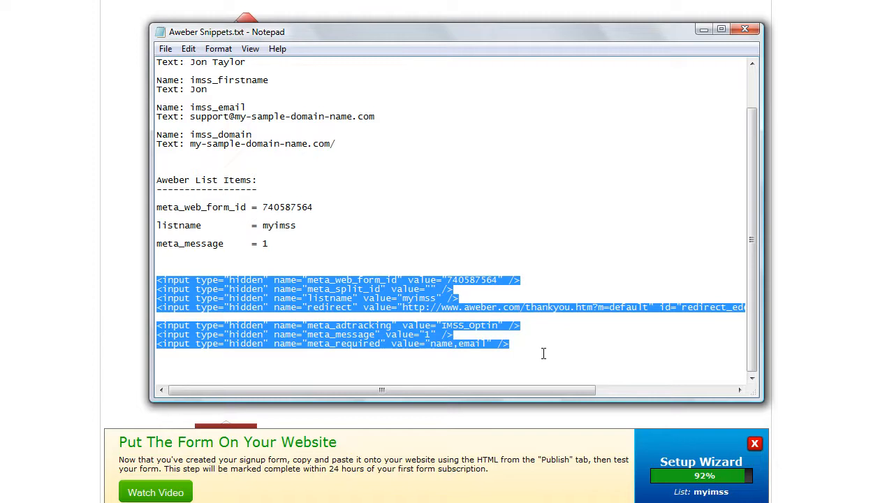
{"action": "key", "text": "ctrl+x"}
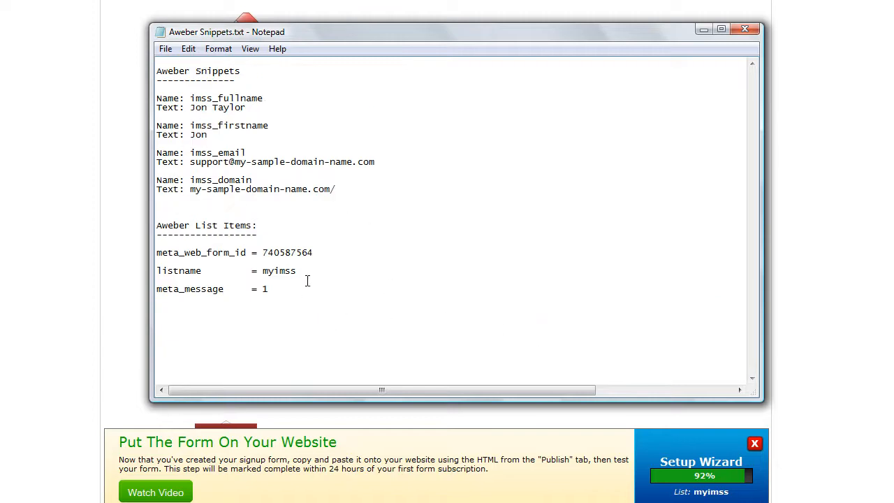
{"action": "left_click", "coordinate": [166, 49]}
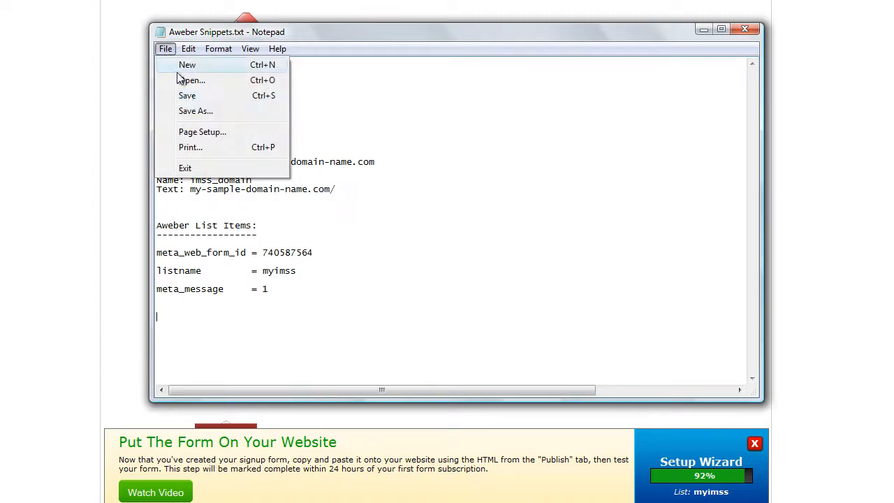
{"action": "left_click", "coordinate": [187, 95]}
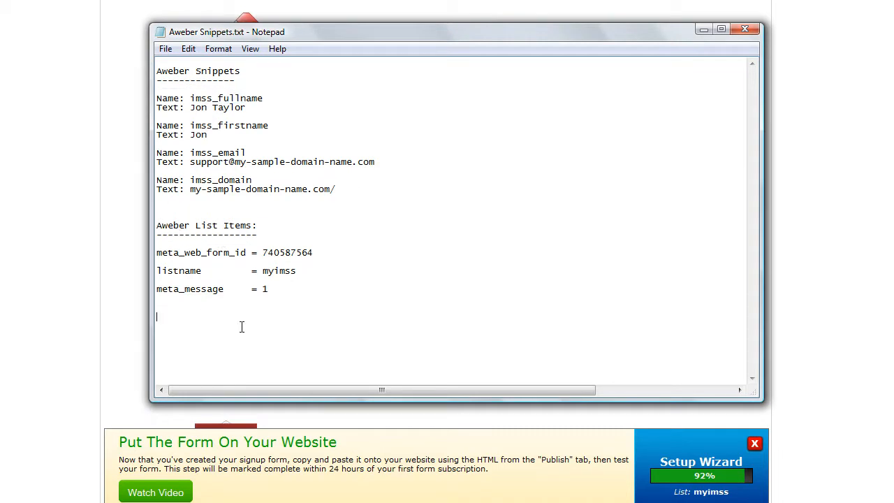
Step: Return to the AWeber web form publish page and log out of the account
{"action": "left_click", "coordinate": [502, 423]}
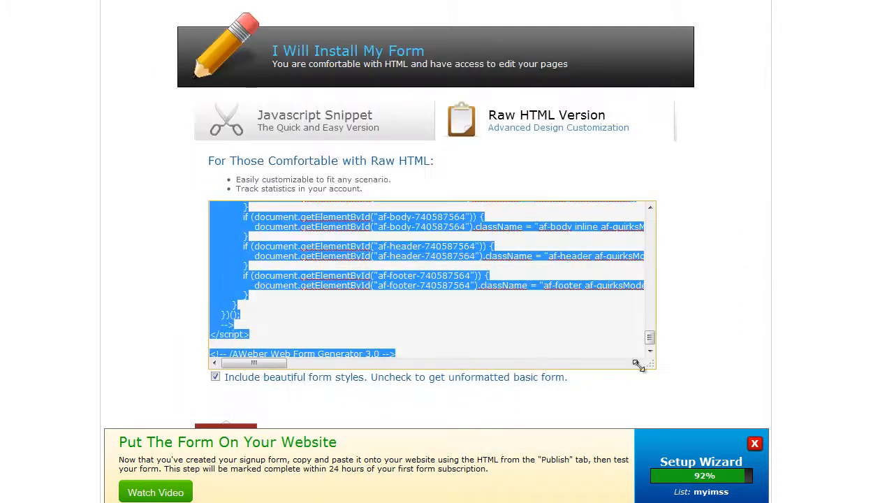
{"action": "left_click", "coordinate": [700, 326]}
{"action": "scroll", "coordinate": [701, 322], "scroll_direction": "up", "scroll_amount": 3}
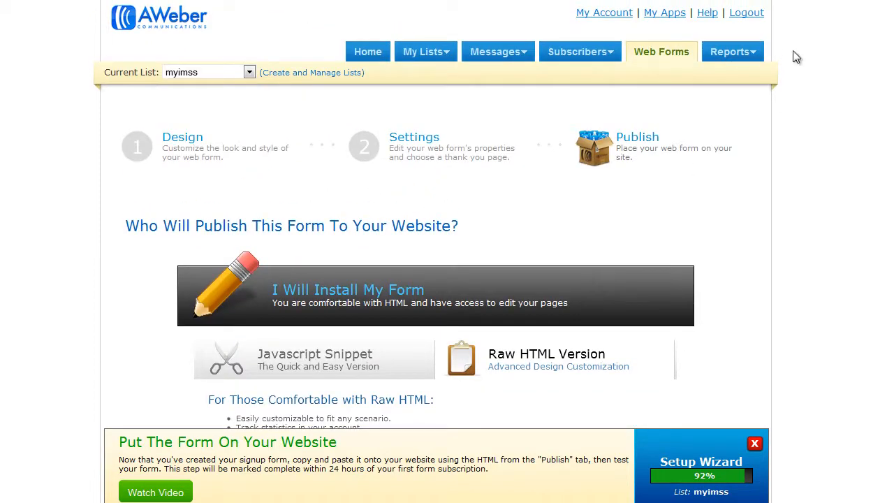
{"action": "left_click", "coordinate": [755, 19]}
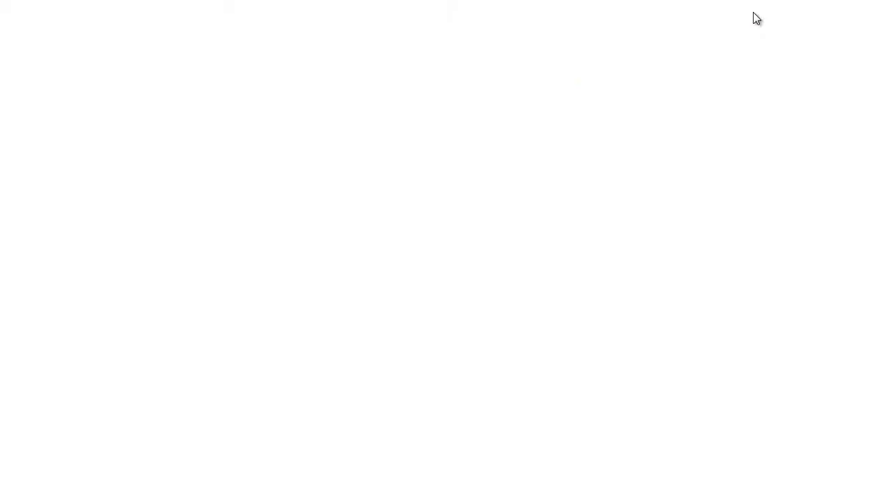